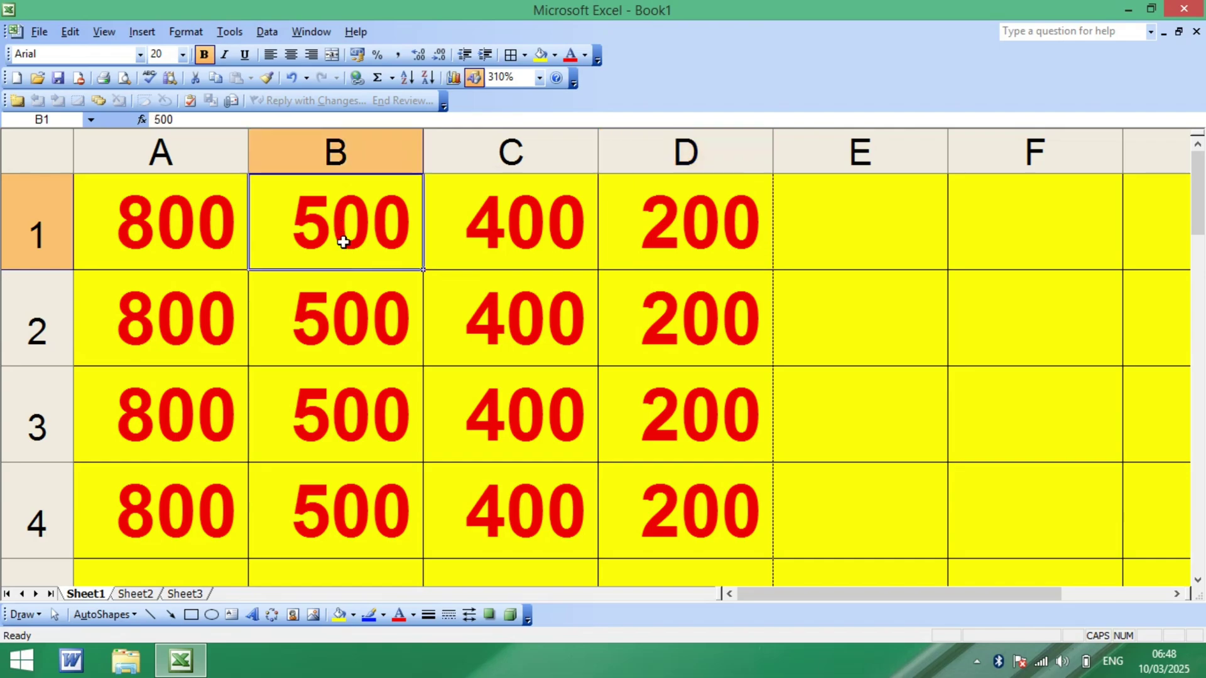
click(356, 332)
drag(346, 221, 337, 480)
click(340, 338)
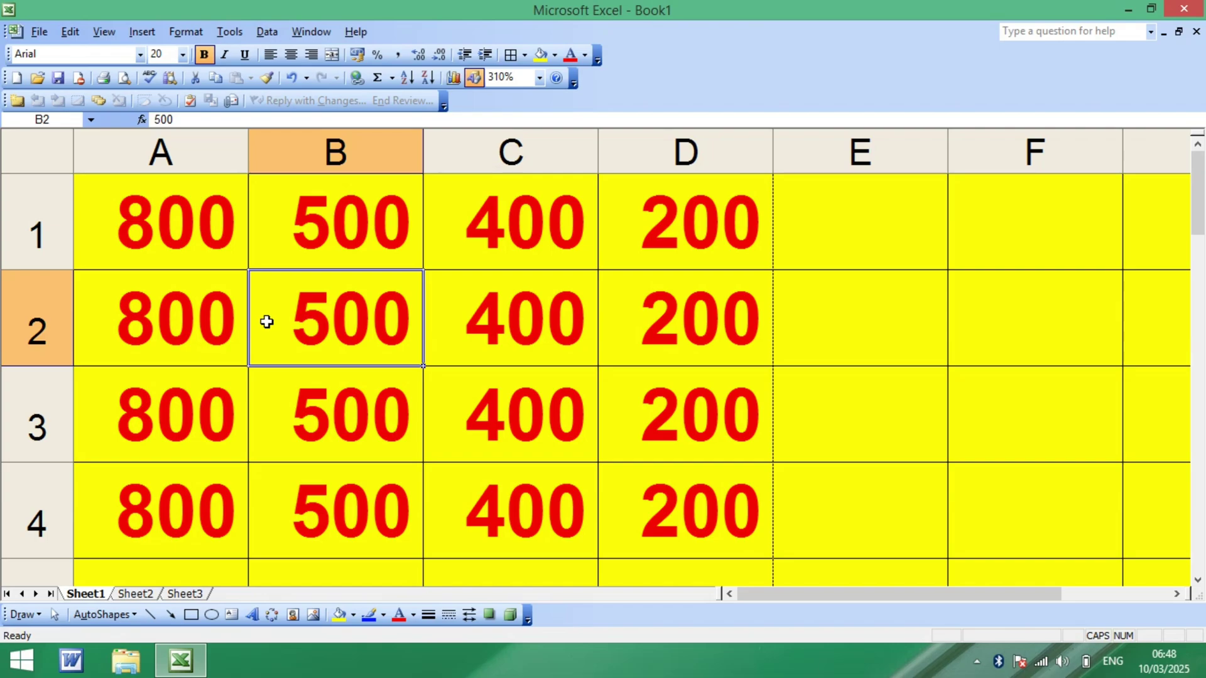
drag(173, 240, 144, 510)
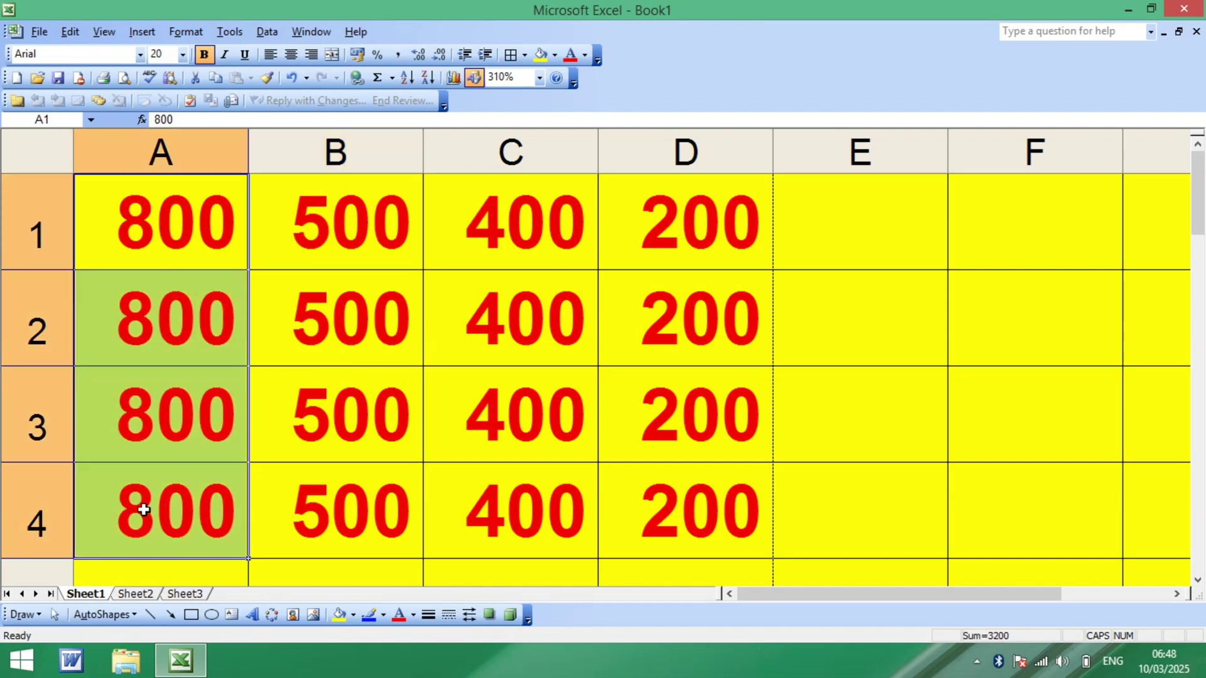
click(309, 274)
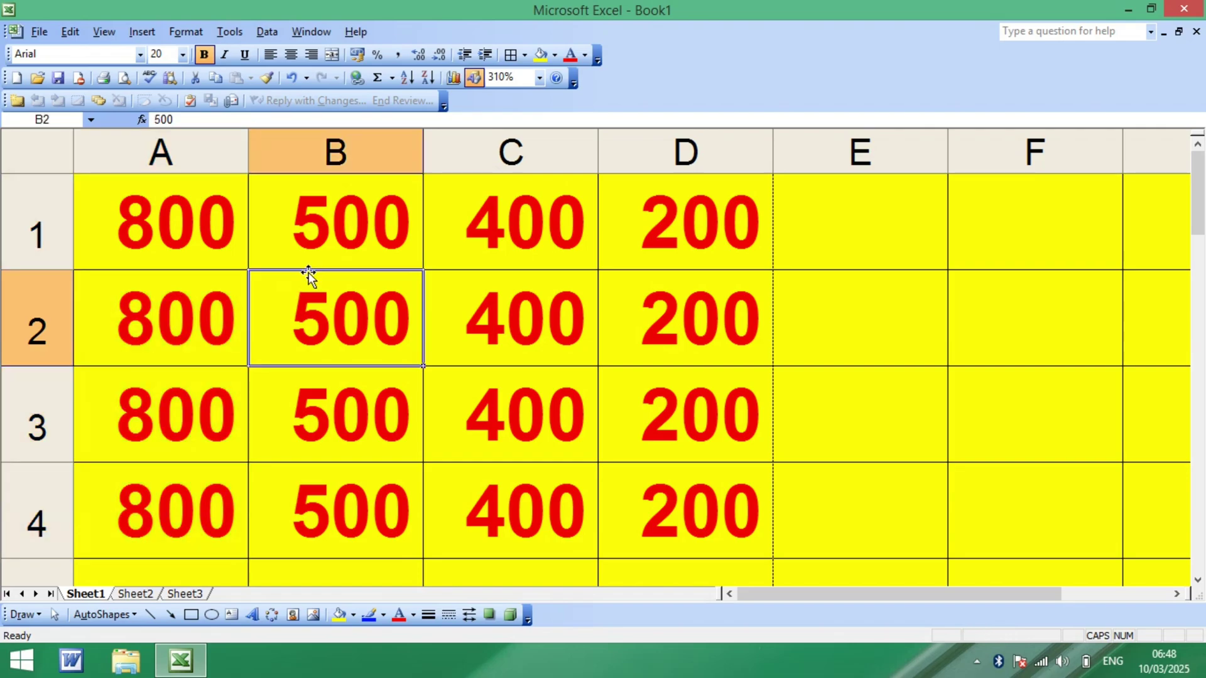
click(563, 264)
click(669, 241)
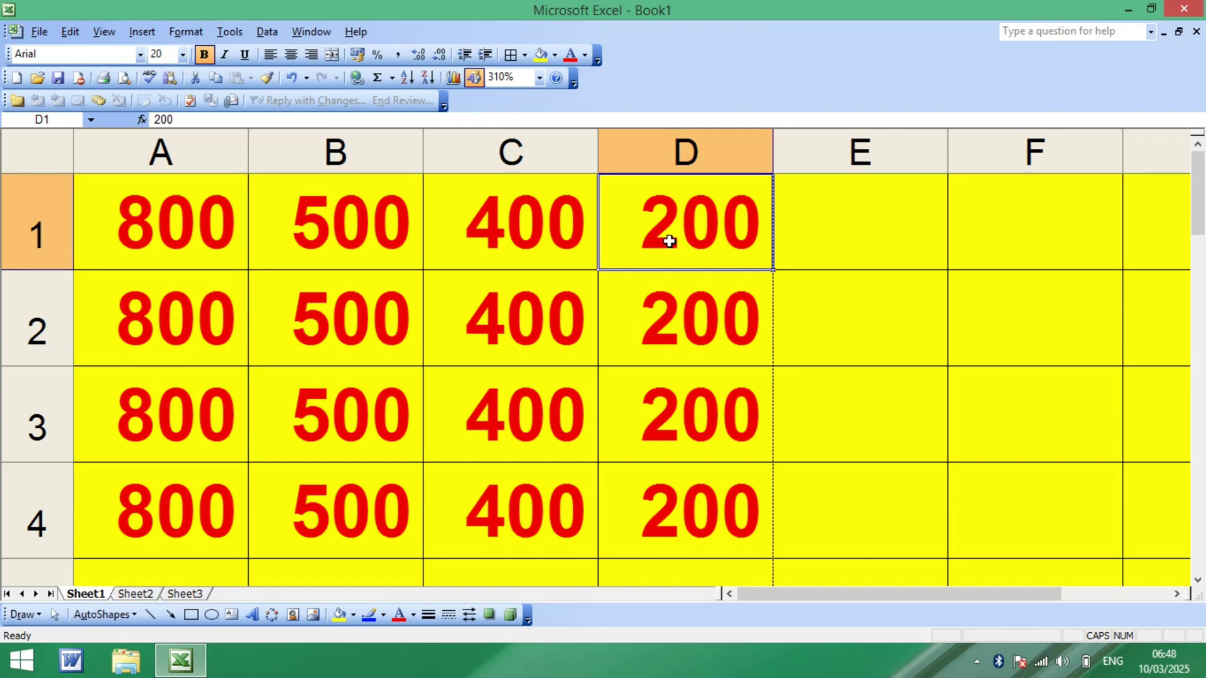
click(281, 238)
click(176, 238)
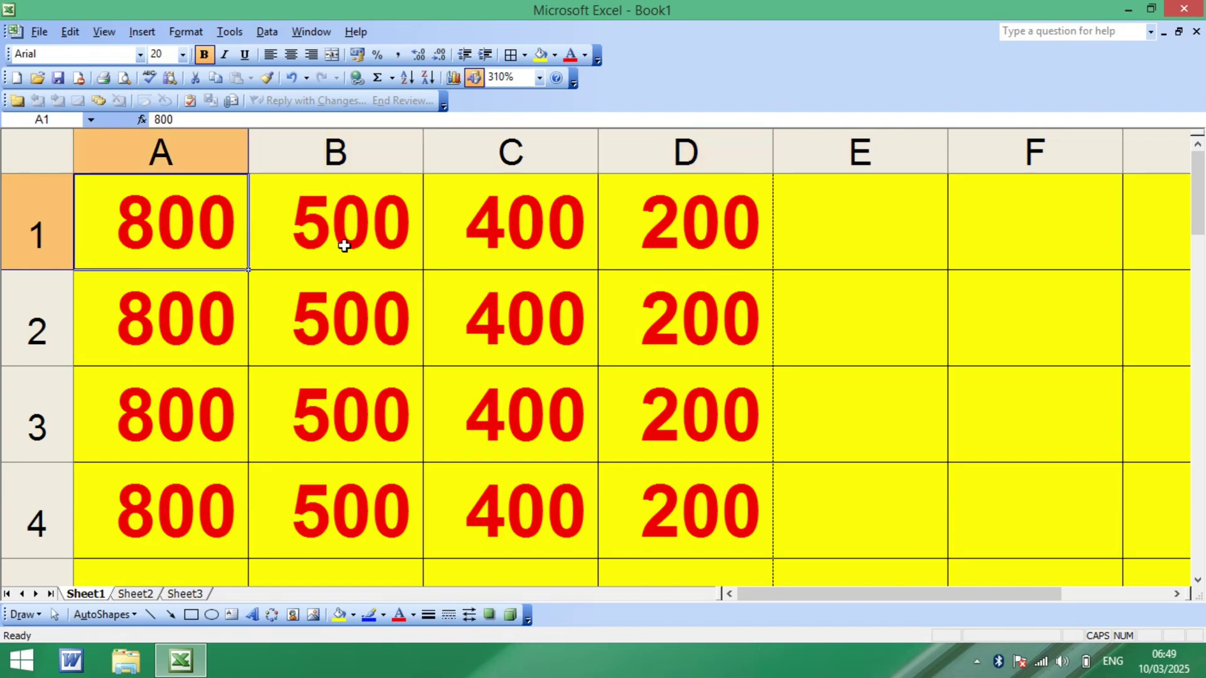
click(368, 245)
click(171, 234)
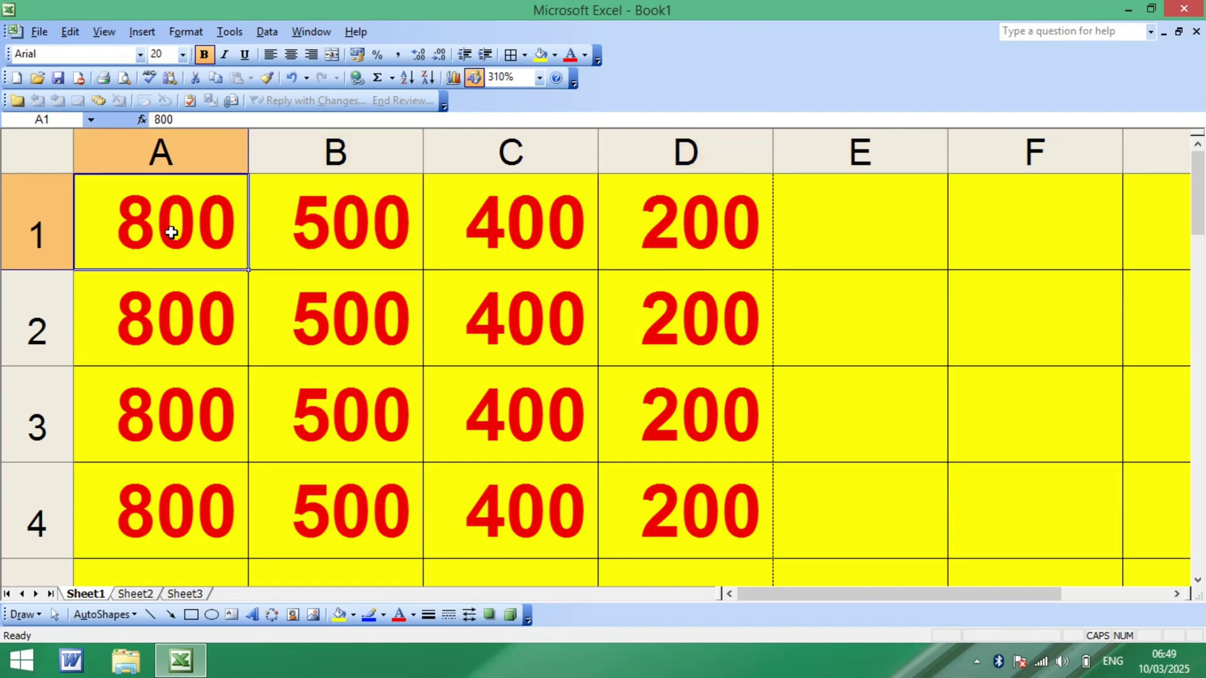
click(318, 215)
click(489, 228)
click(648, 230)
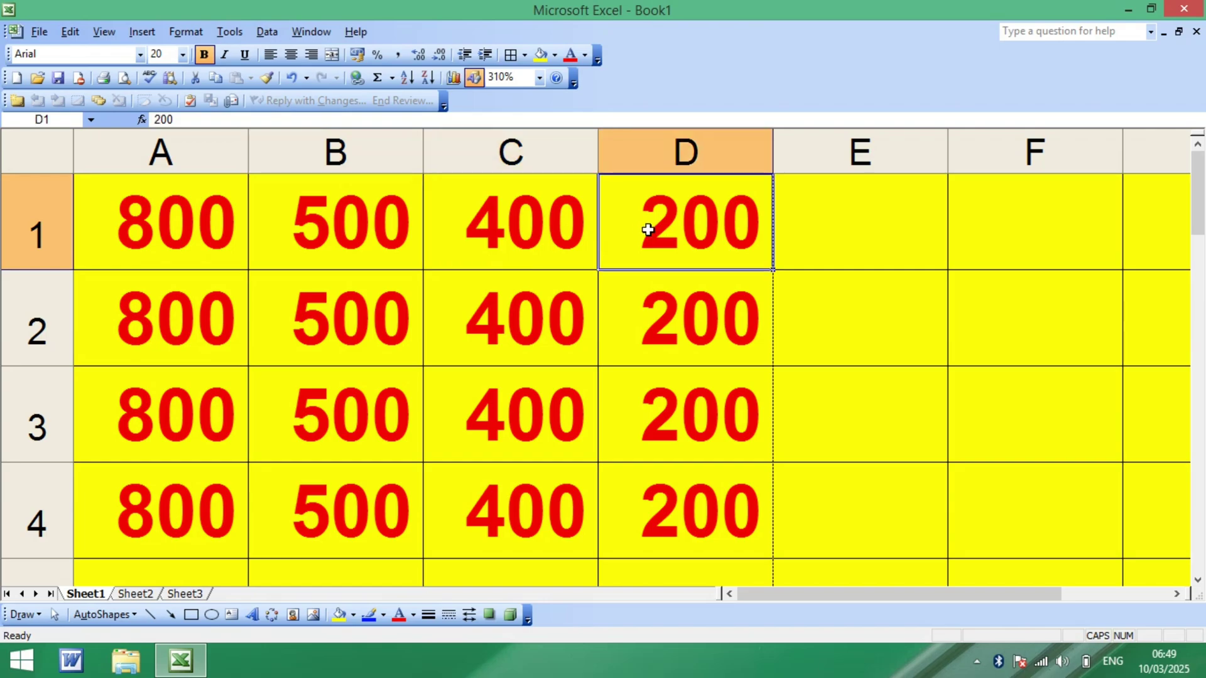
drag(364, 215, 328, 496)
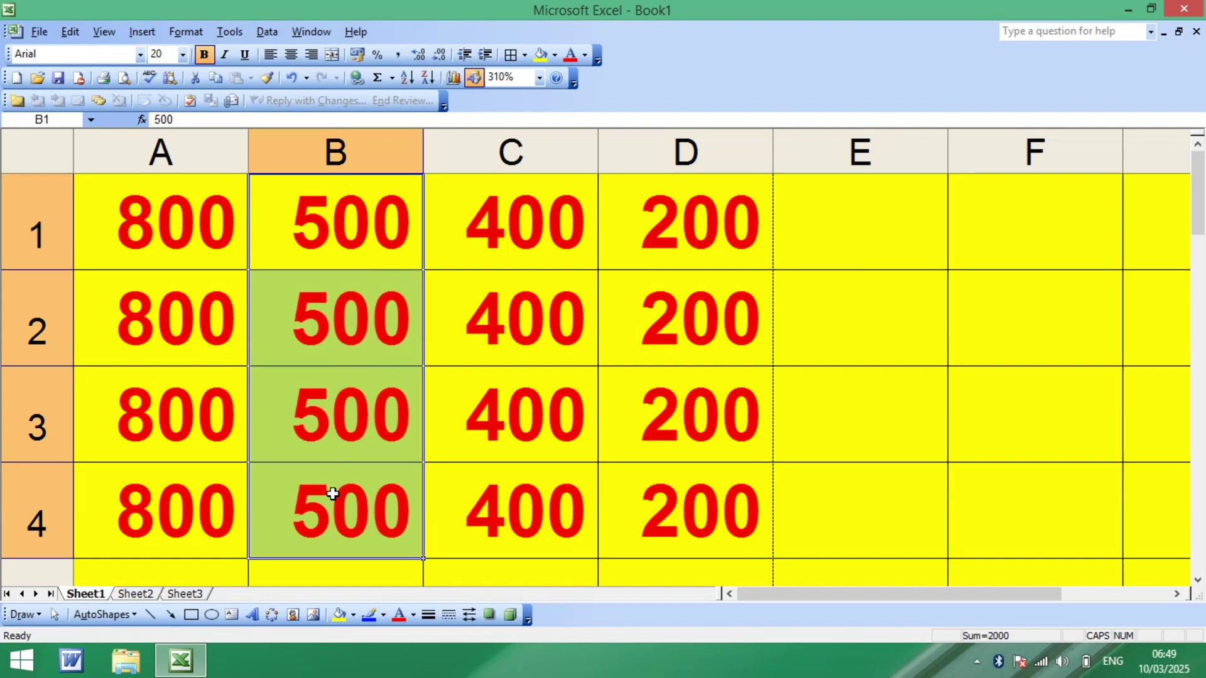
click(316, 296)
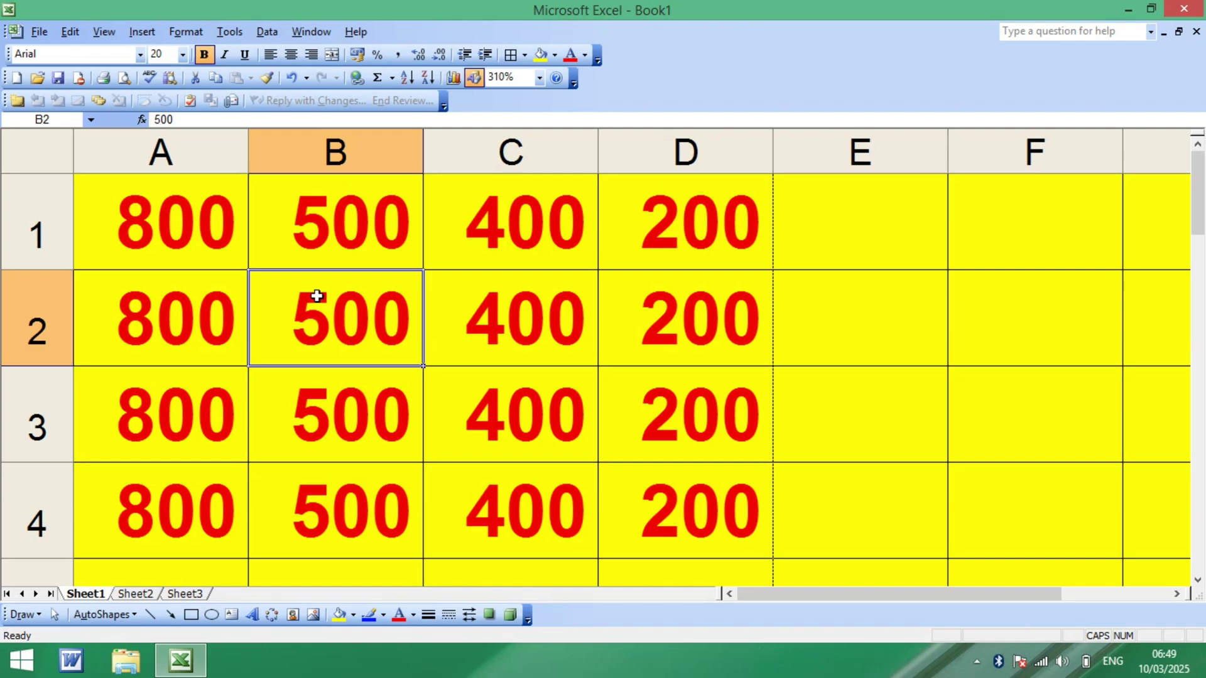
- Preview how the whole sheet will print, inspecting the table at full-page and enlarged views, and close the preview
click(127, 79)
click(480, 191)
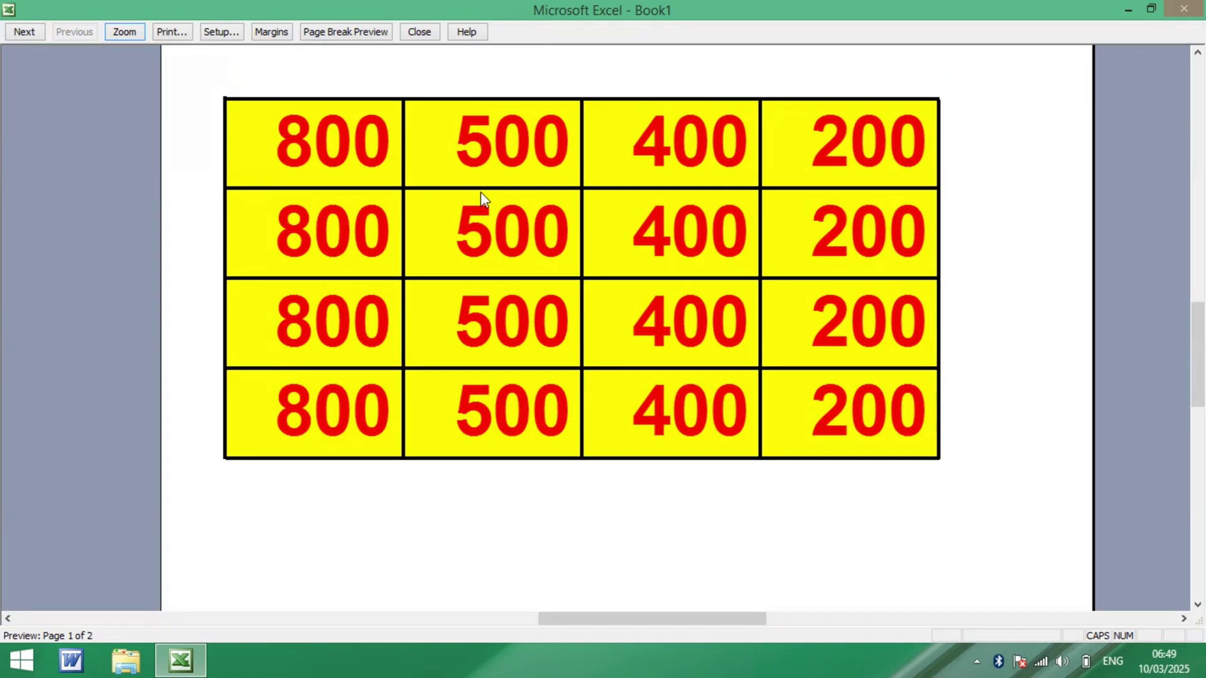
click(566, 193)
click(566, 194)
click(566, 201)
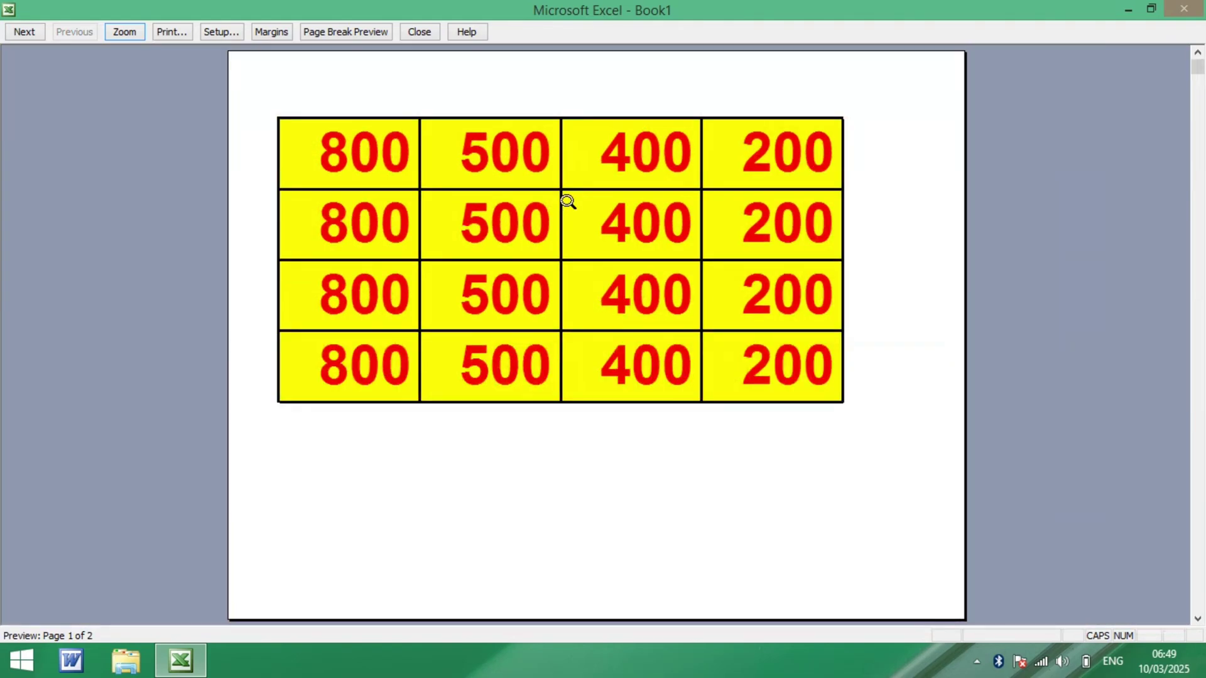
click(537, 206)
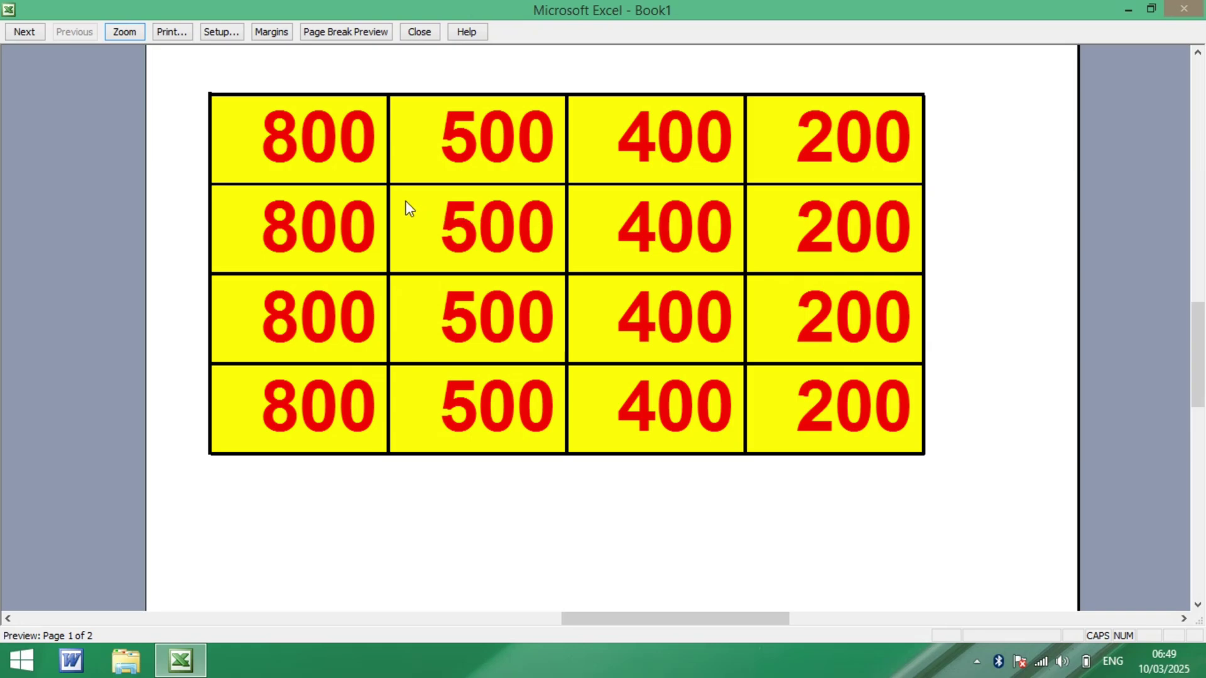
click(458, 150)
click(568, 170)
click(567, 170)
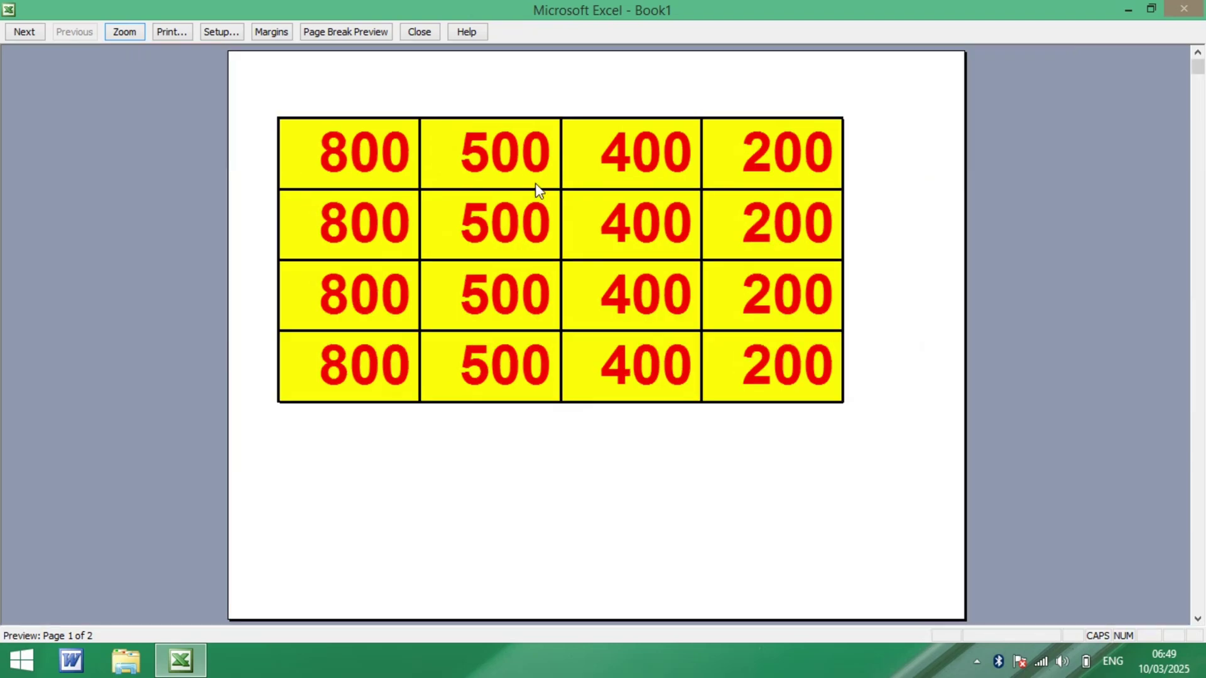
click(535, 186)
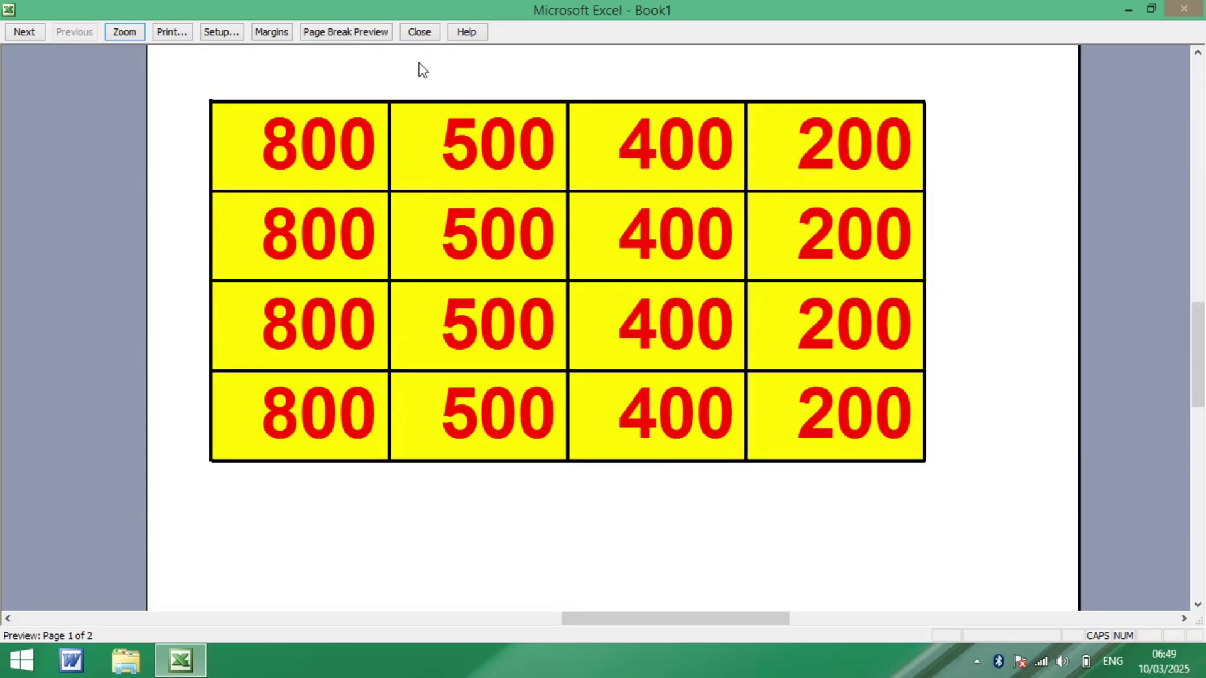
click(421, 32)
- Set cells B1:B4, the column of 500 values, as the sheet's print area
drag(358, 202, 355, 505)
click(534, 379)
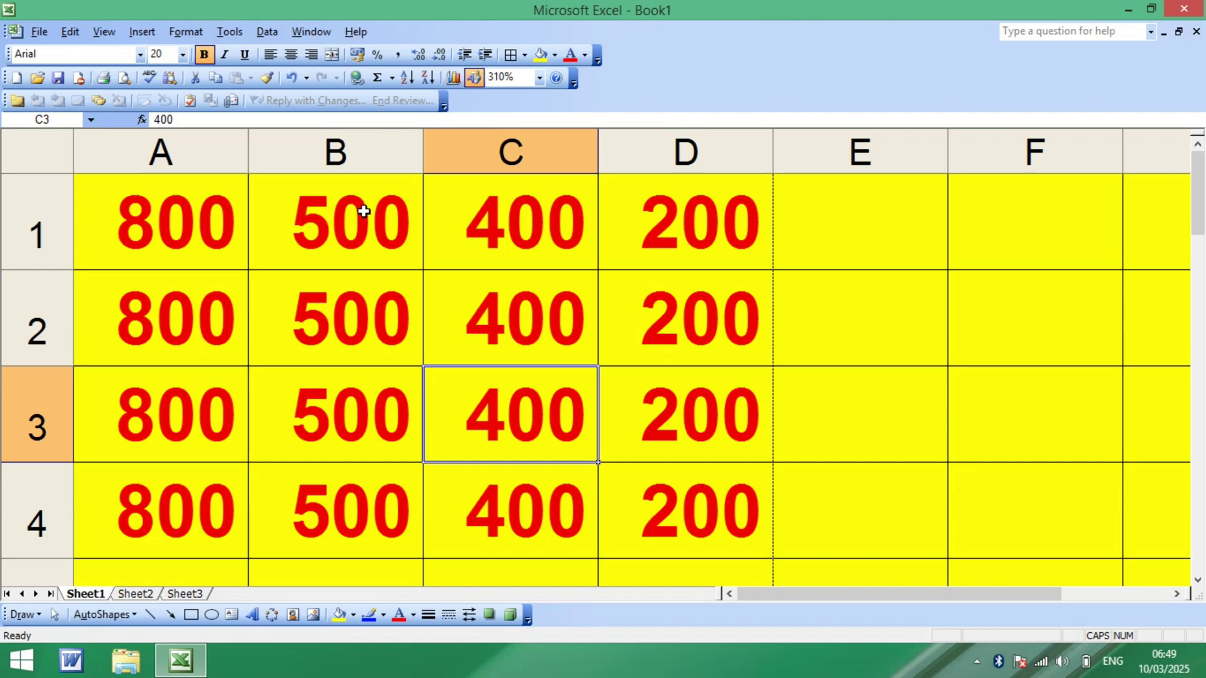
drag(339, 207, 340, 518)
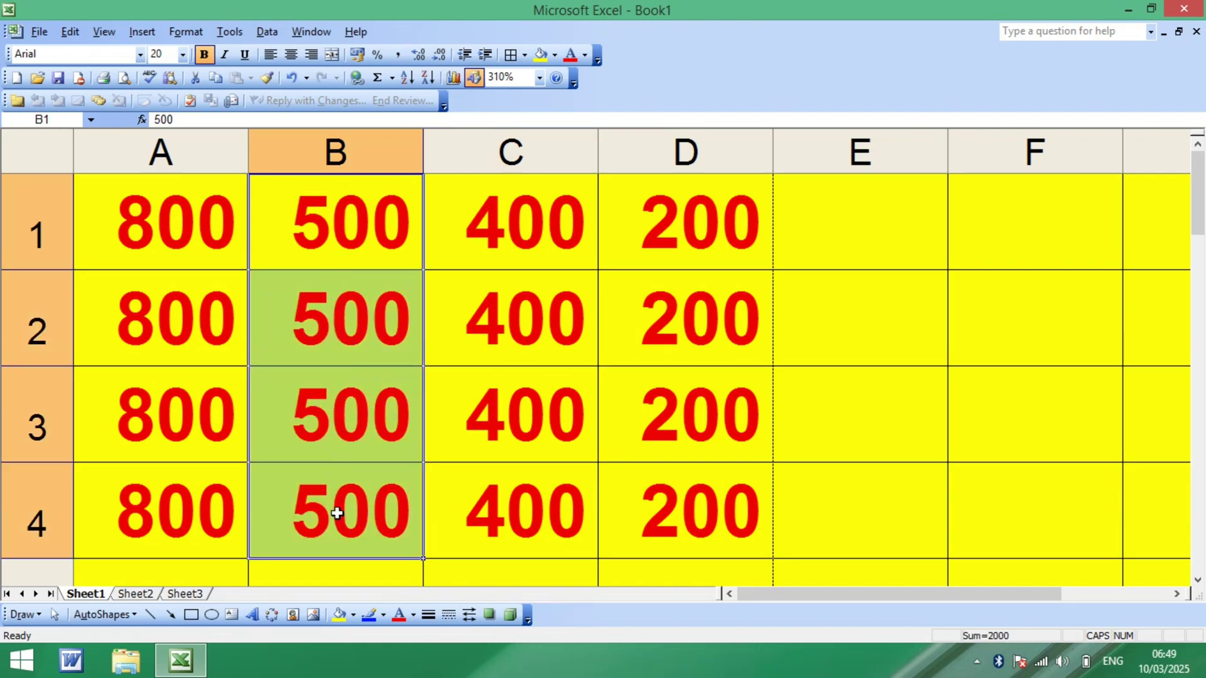
click(39, 31)
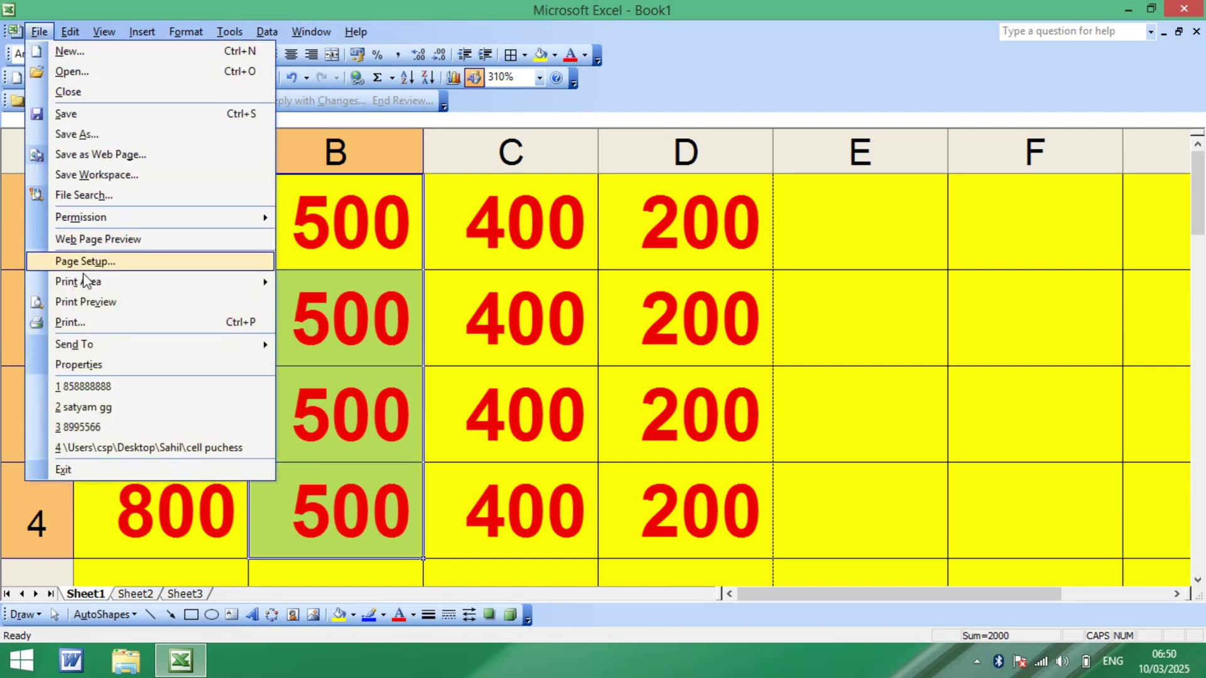
mouse_move(90, 288)
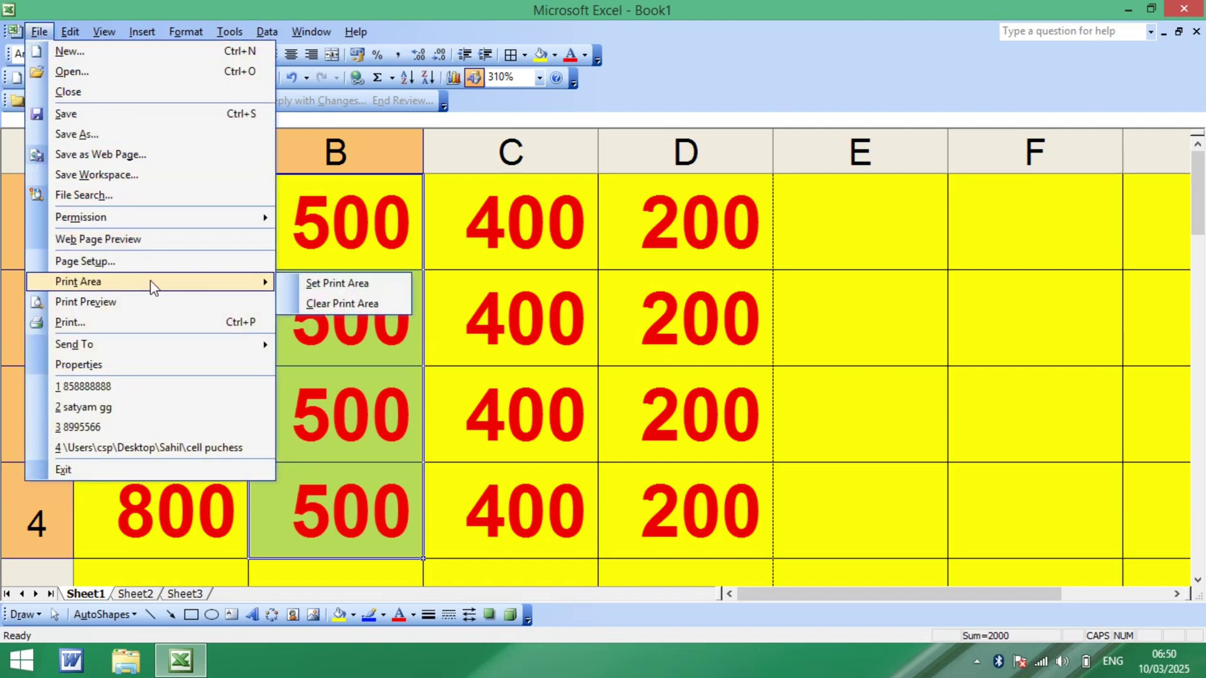
click(343, 286)
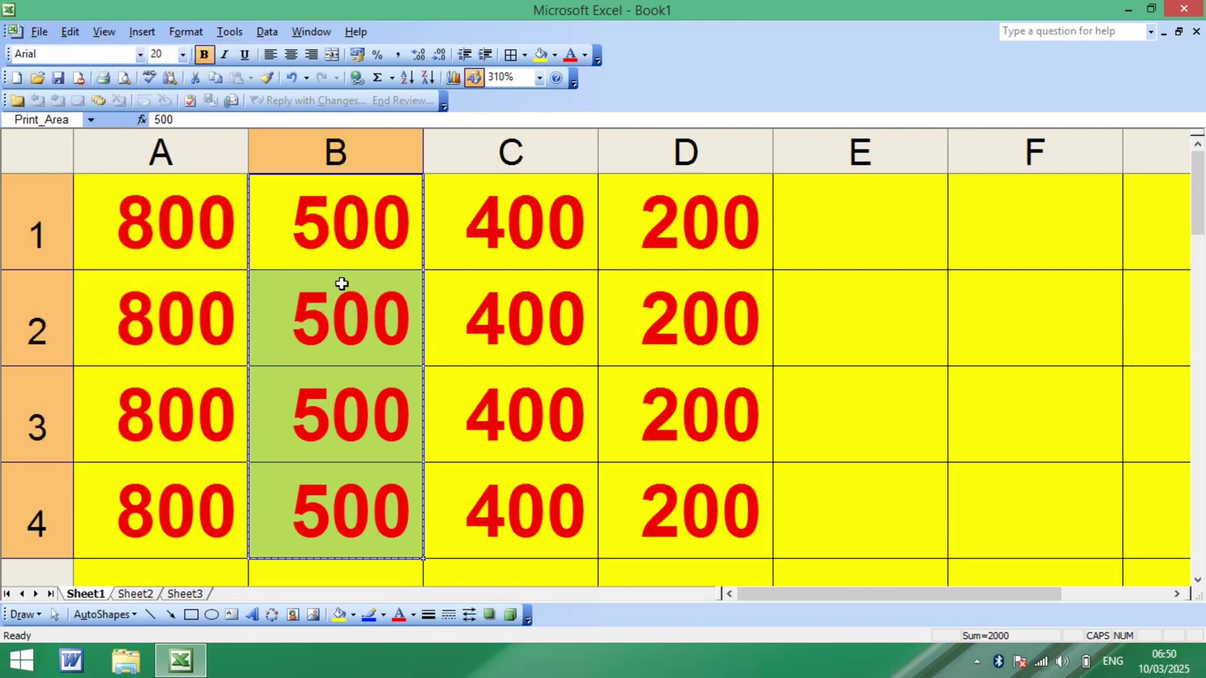
- Check the B1:B4 print area in Print Preview at full-page and enlarged views, and close the preview
click(341, 229)
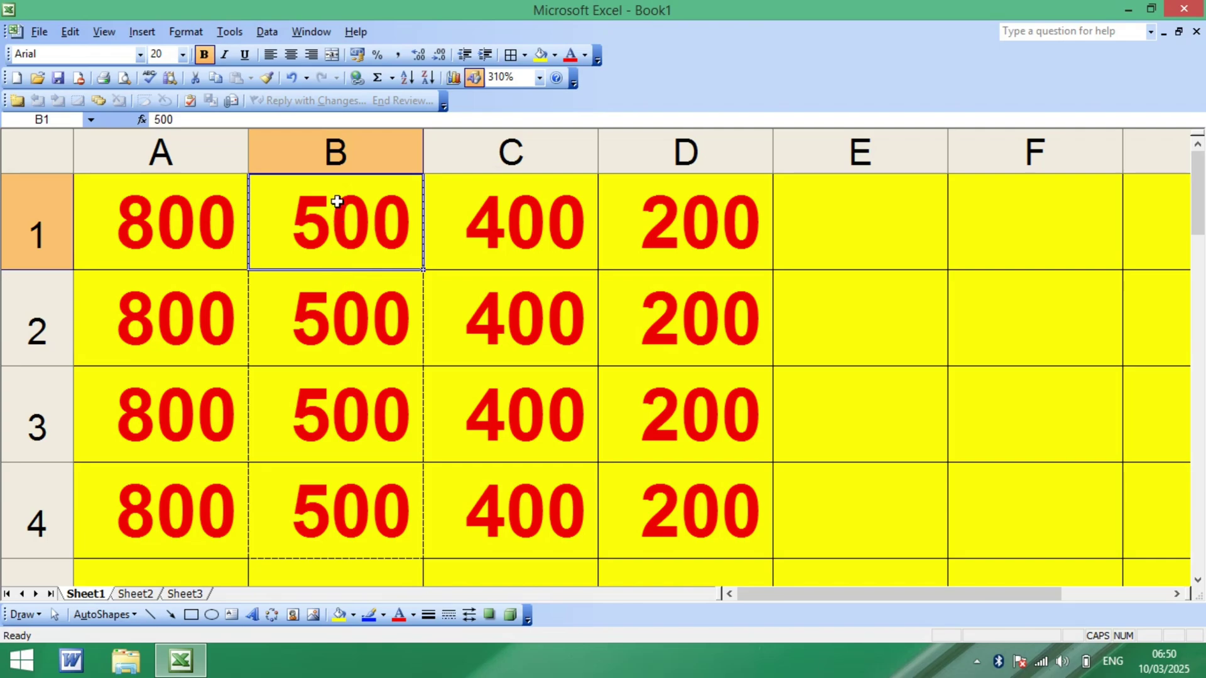
drag(341, 201, 337, 471)
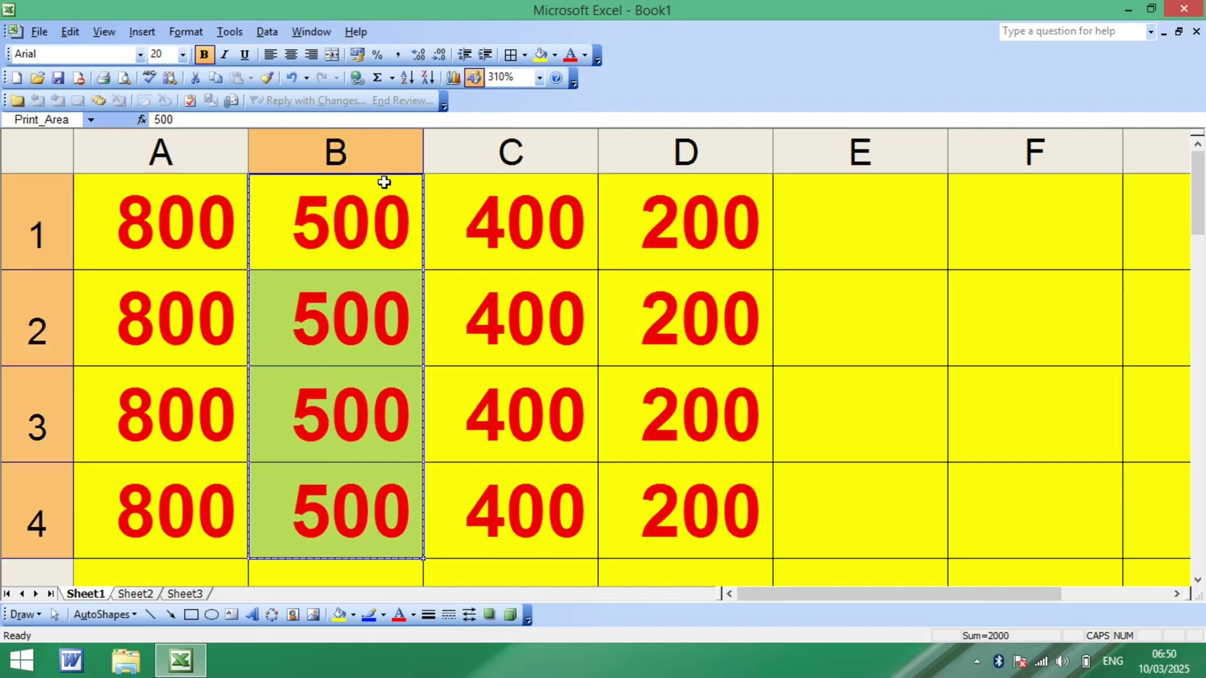
click(369, 329)
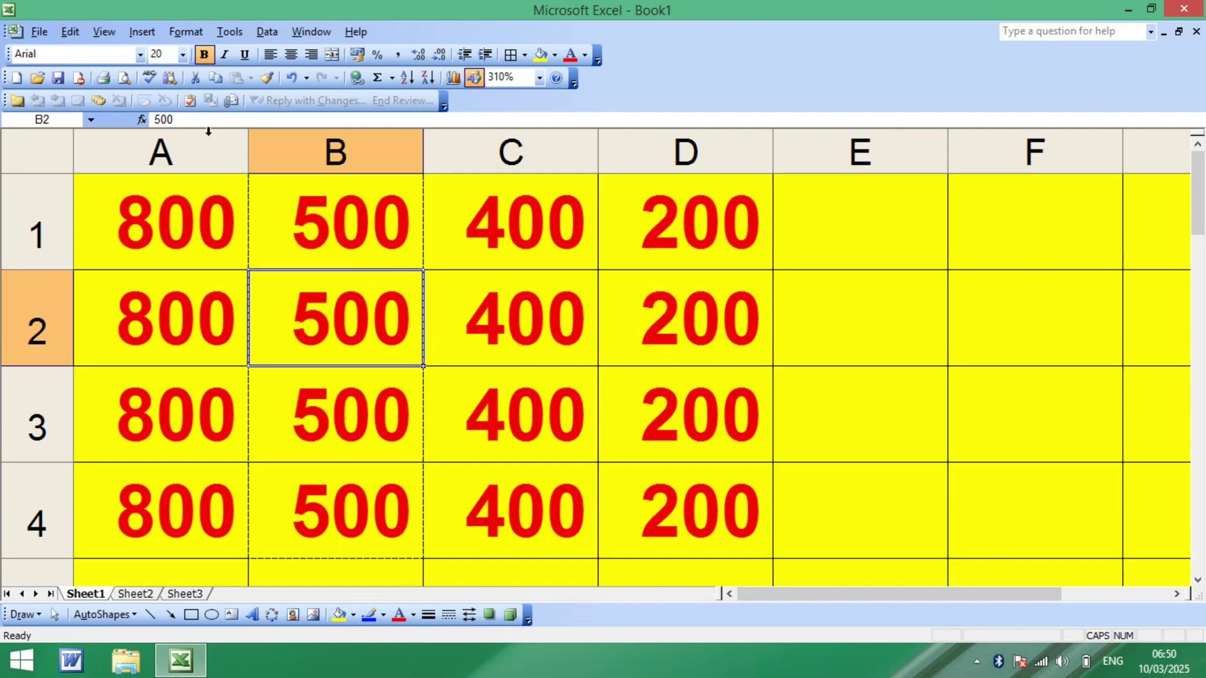
click(123, 80)
scroll(363, 205, down, 1)
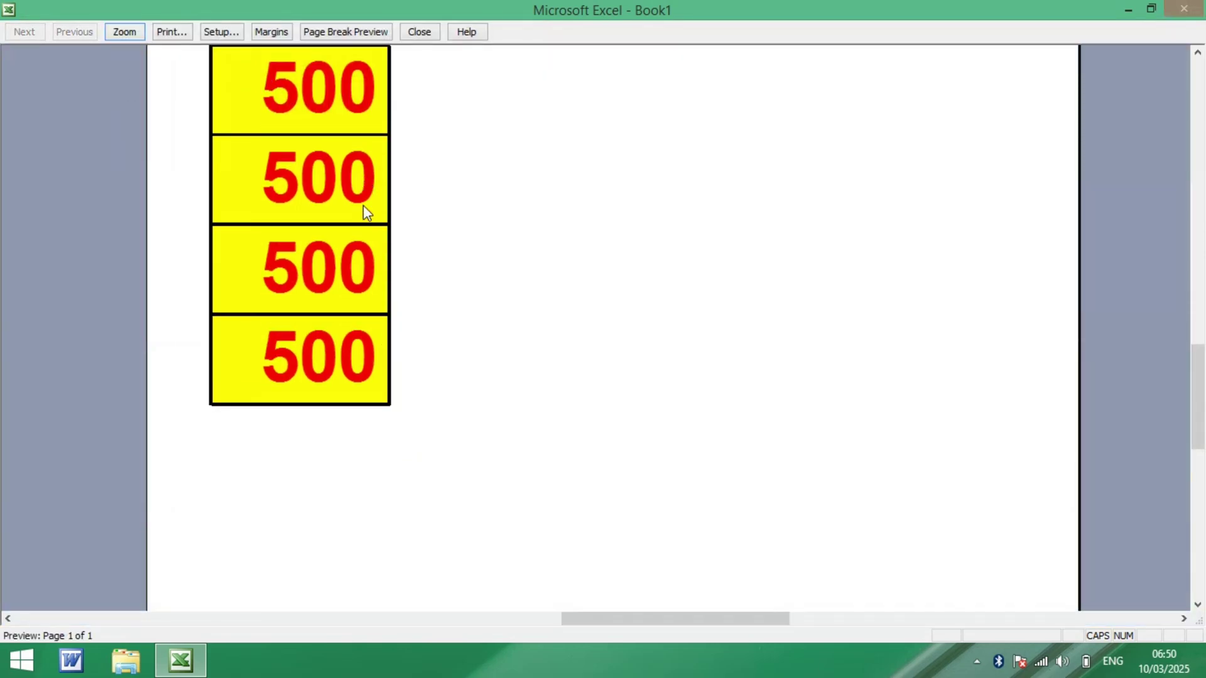
scroll(363, 204, up, 1)
scroll(363, 205, up, 1)
click(487, 220)
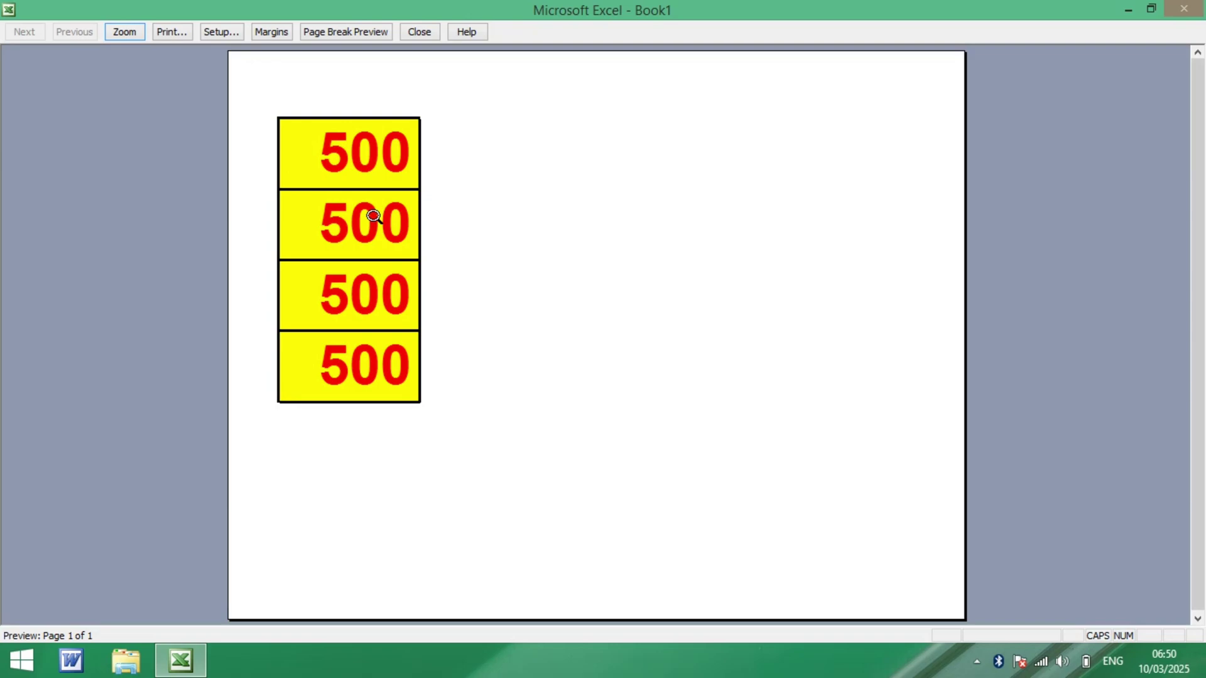
click(374, 216)
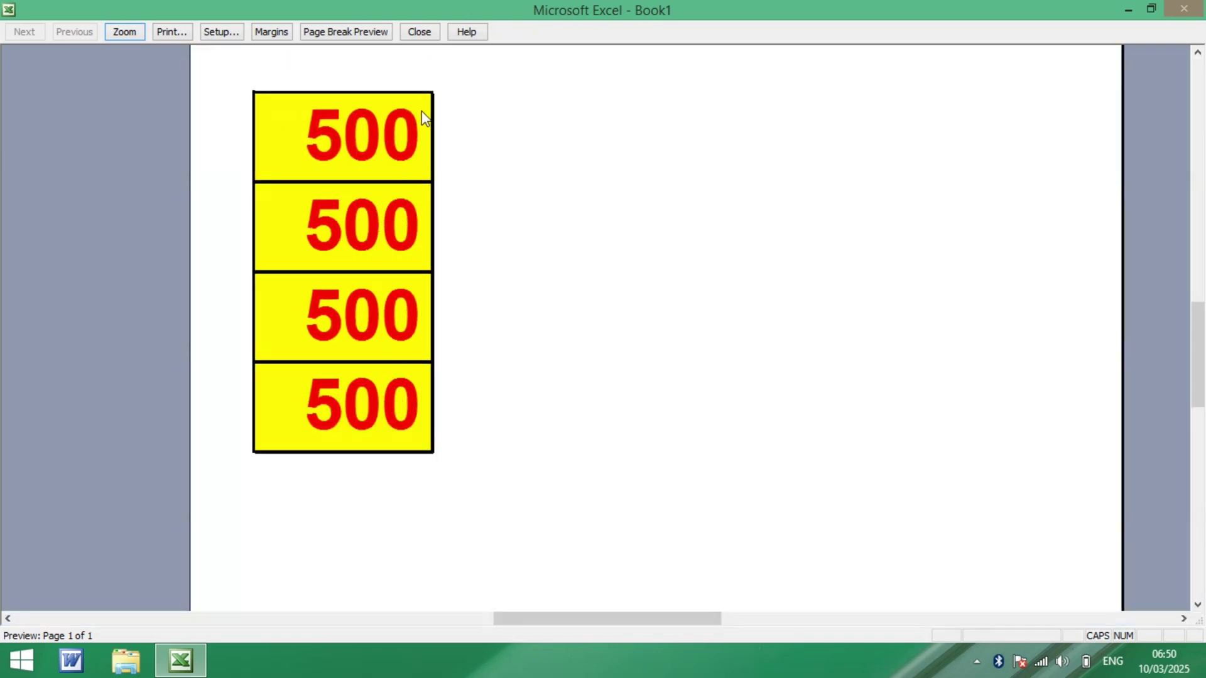
click(420, 32)
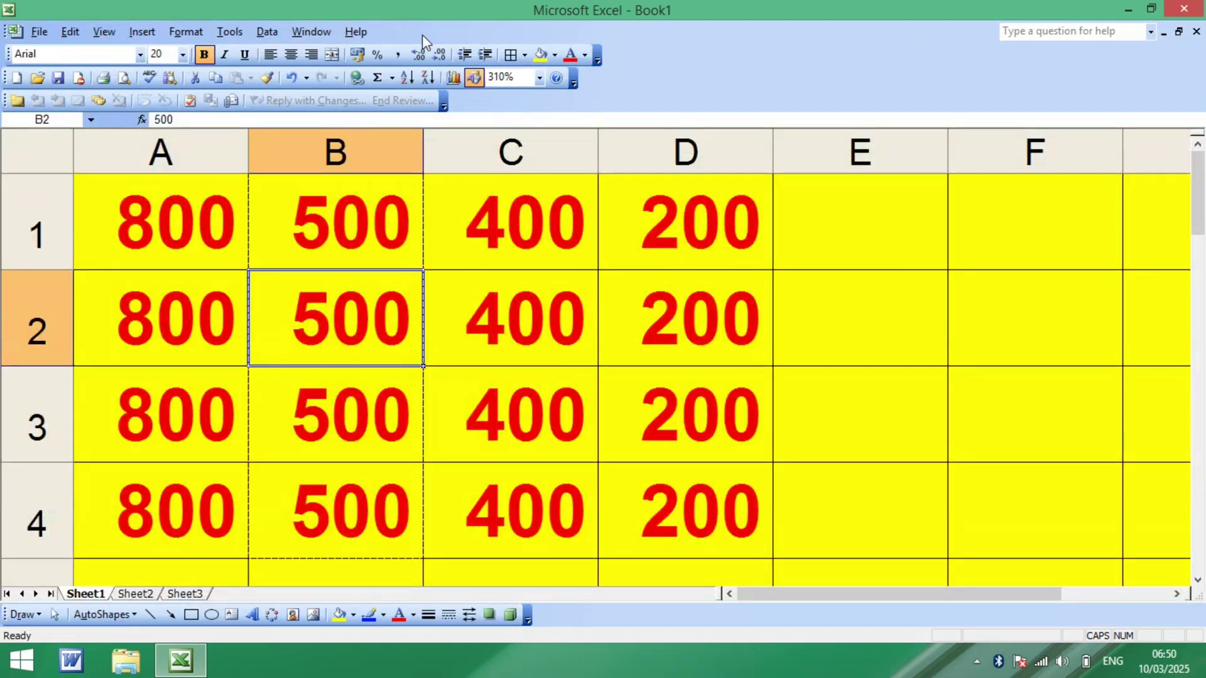
- Clear the print area defined on cells B1:B4
click(312, 201)
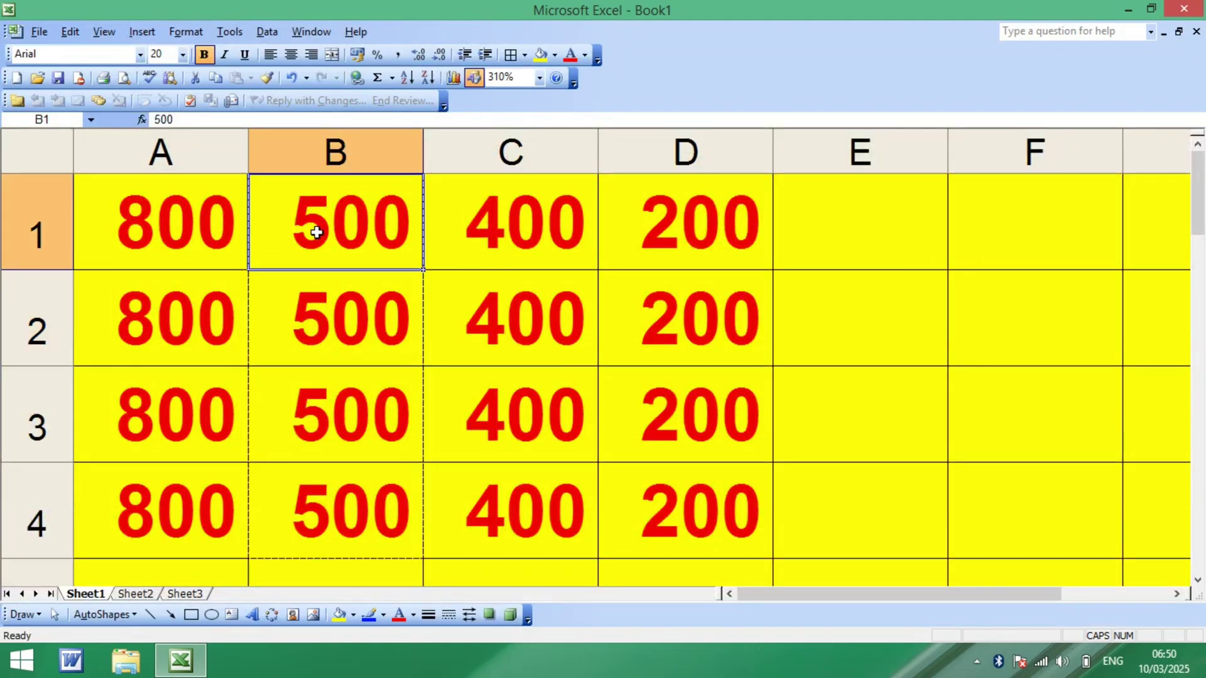
drag(316, 232, 319, 524)
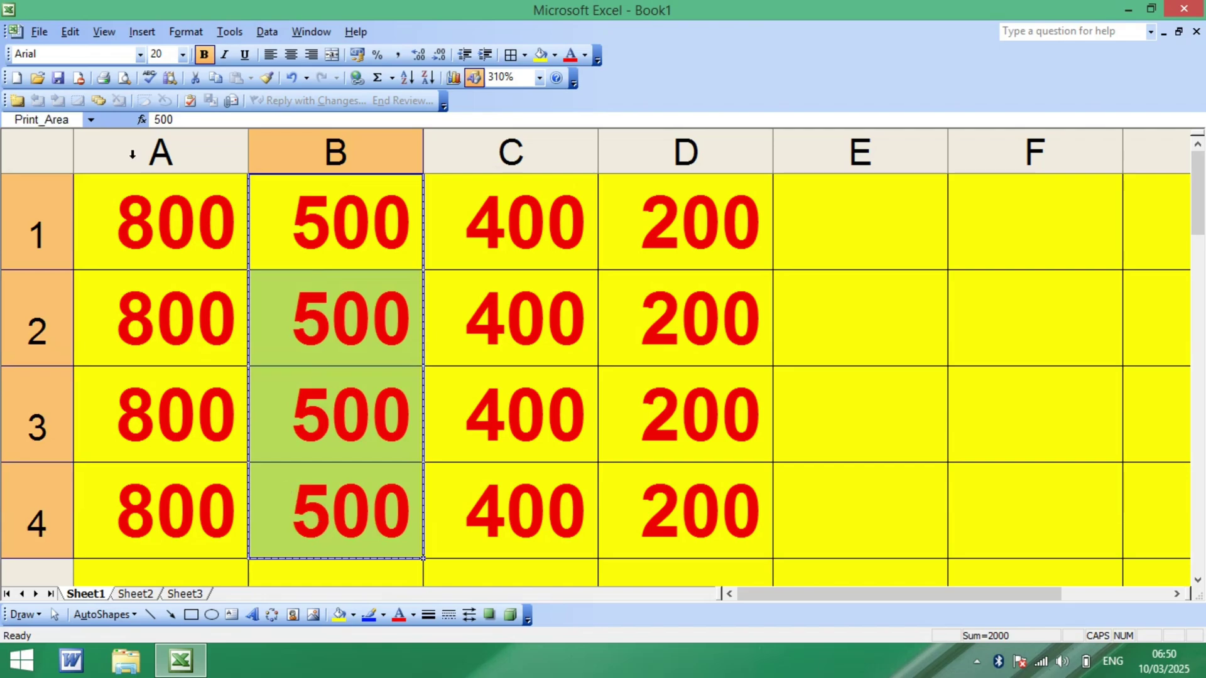
click(39, 32)
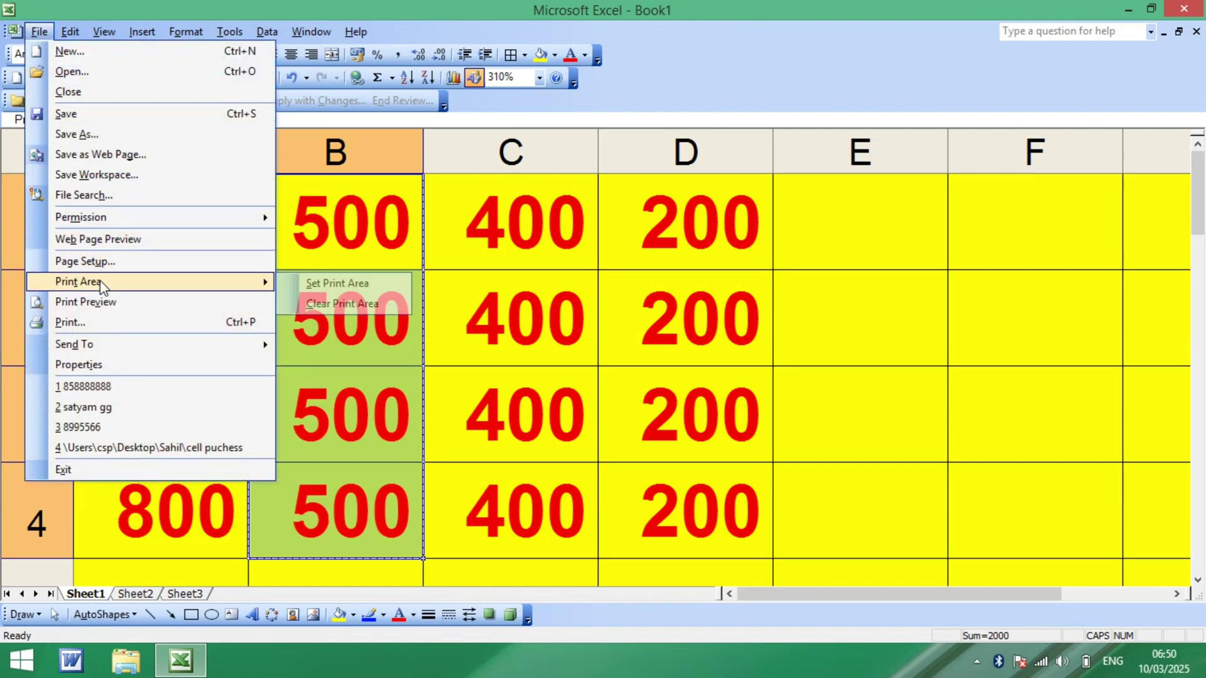
click(341, 306)
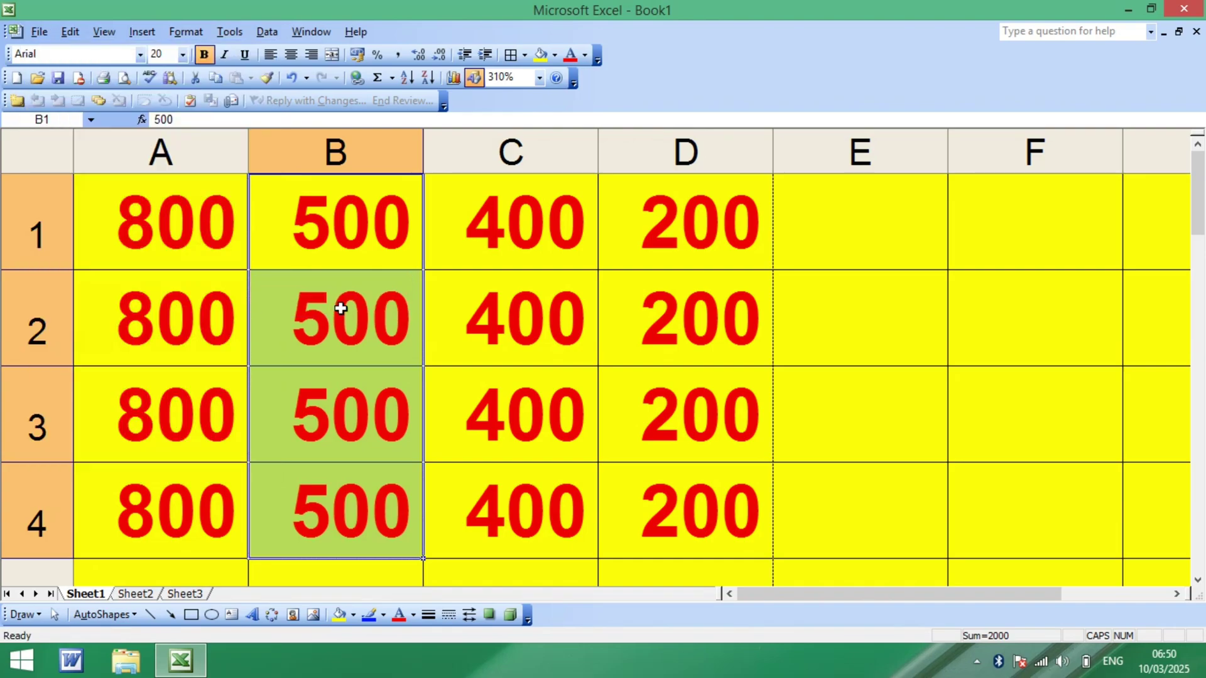
click(343, 293)
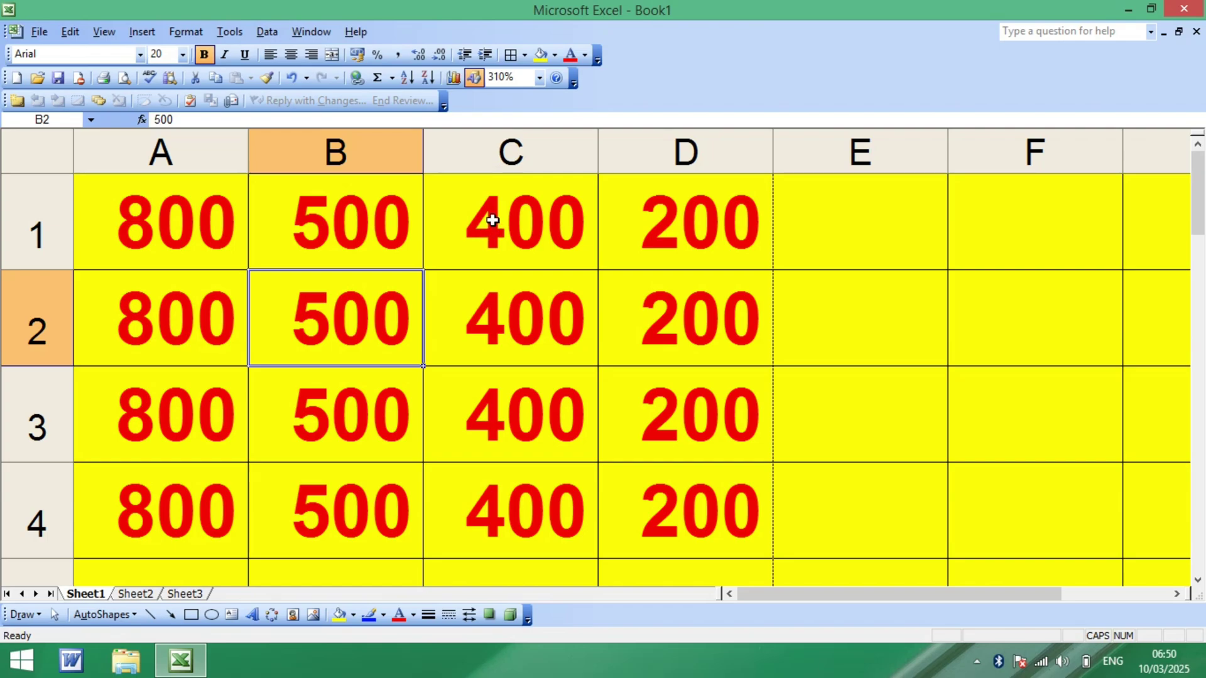
- Set cells C1:C4, the column of 400 values, as the sheet's print area
drag(488, 216, 490, 484)
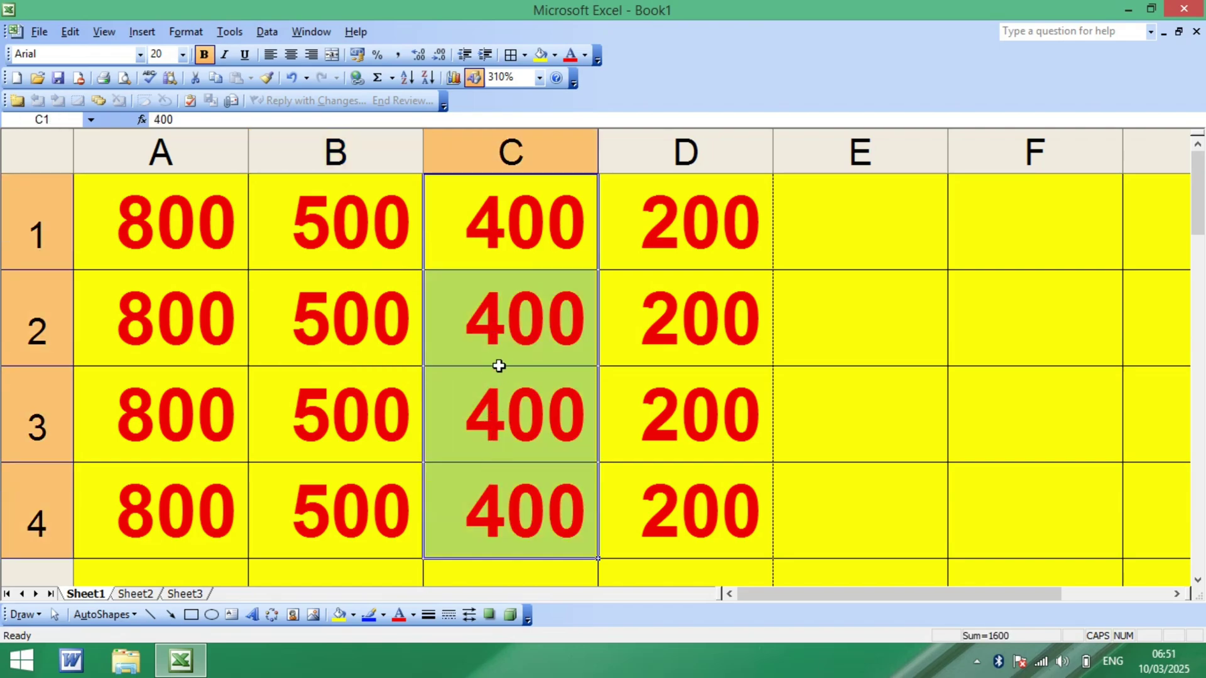
click(490, 347)
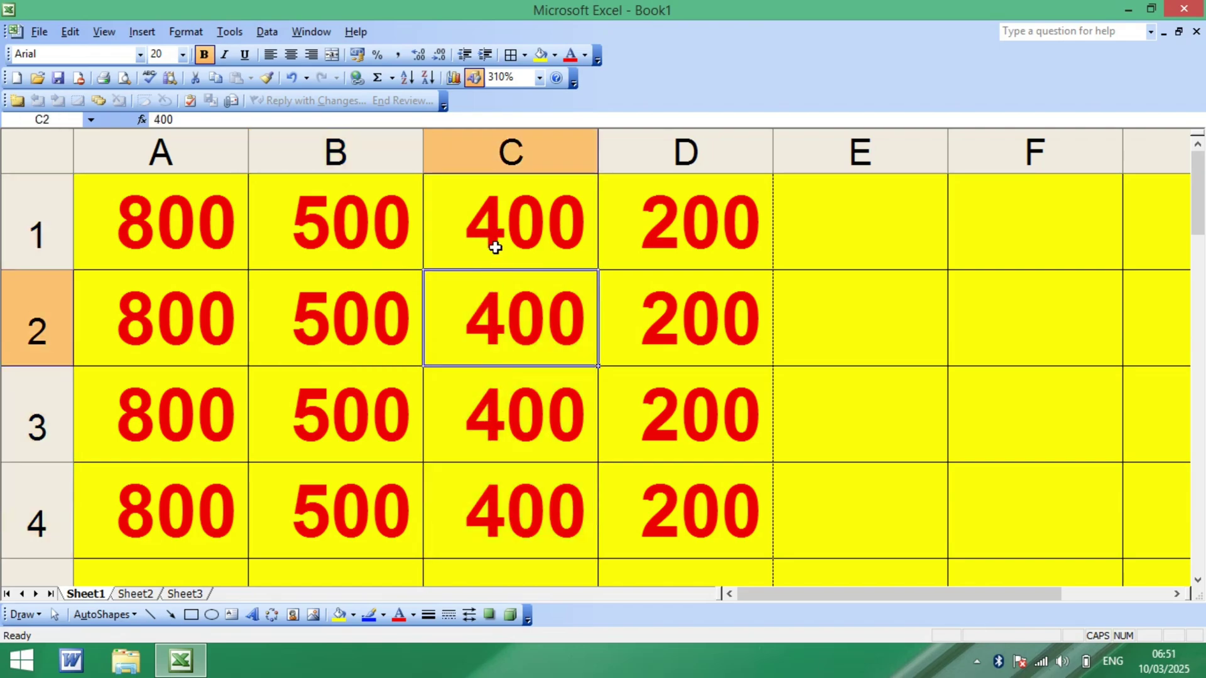
drag(499, 212, 514, 502)
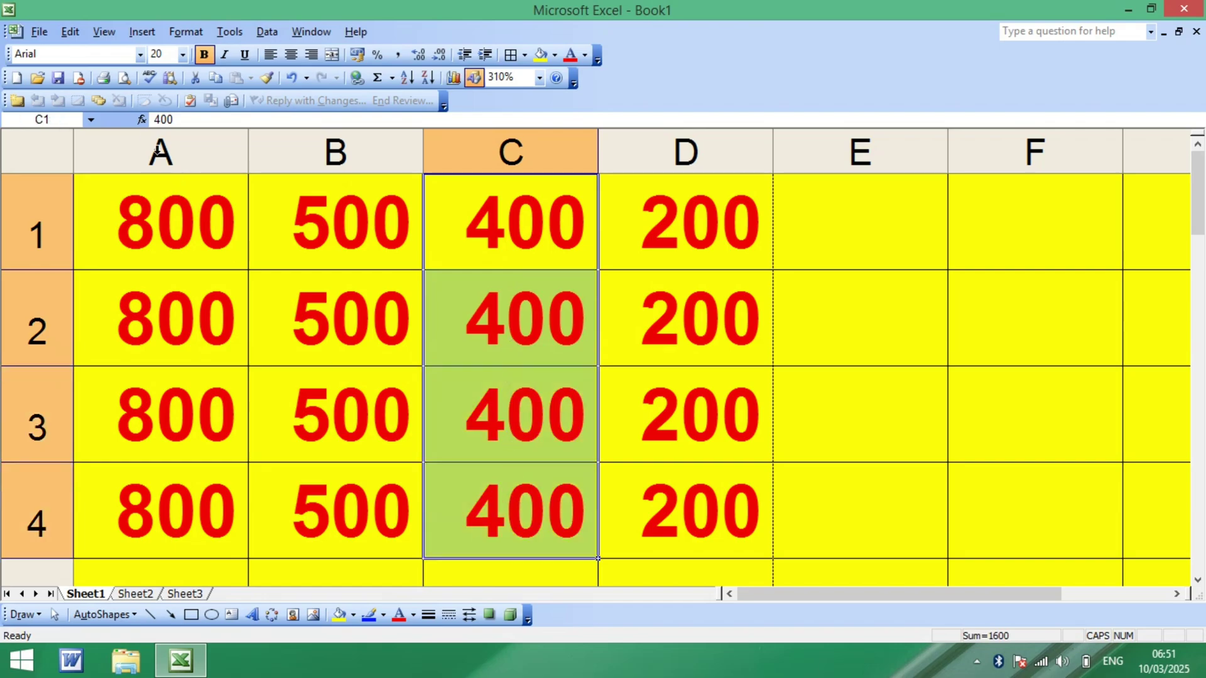
click(39, 32)
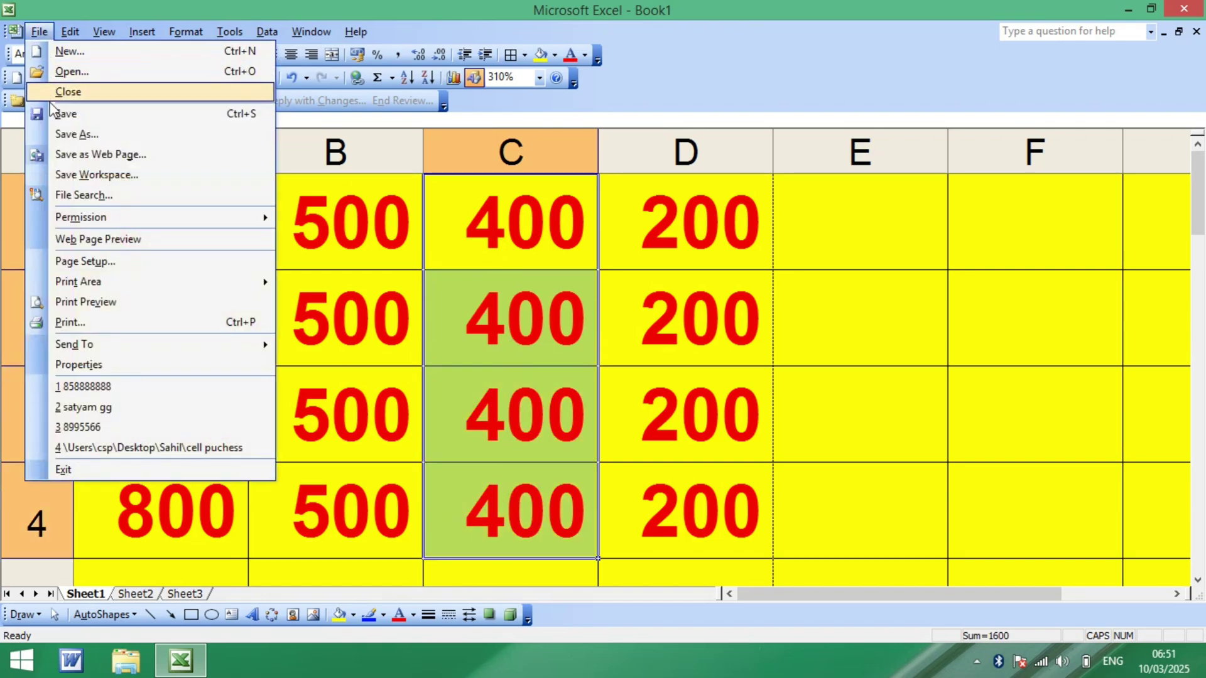
mouse_move(78, 282)
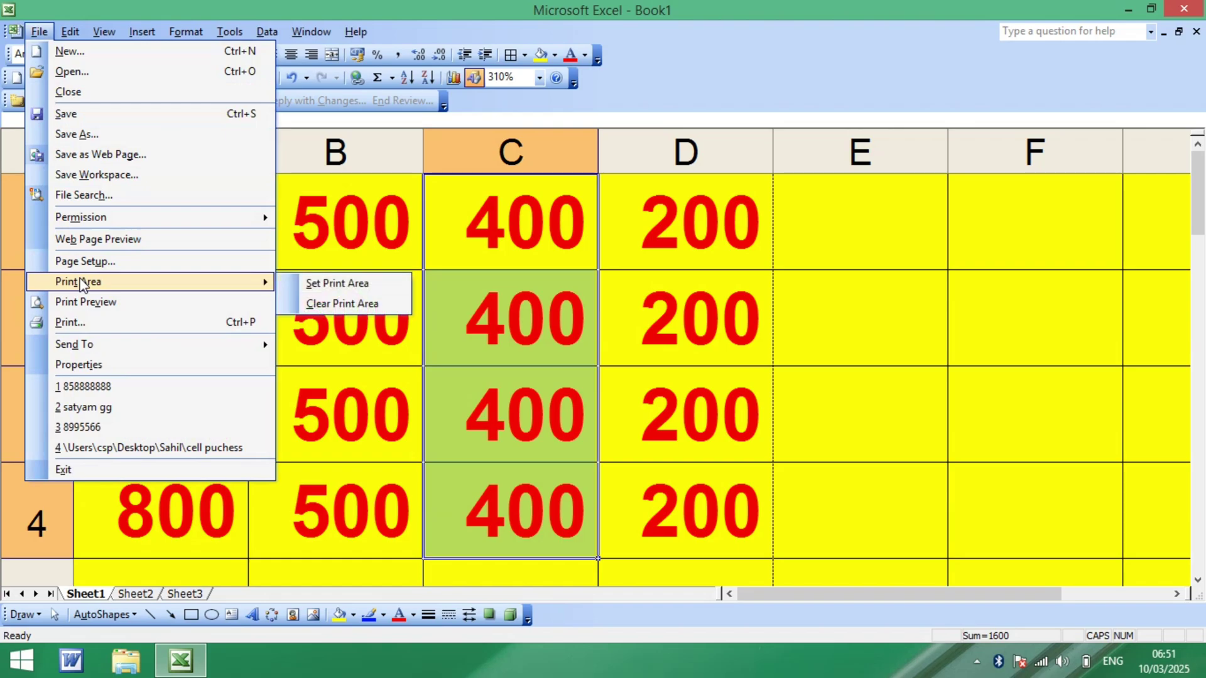
click(328, 286)
click(566, 309)
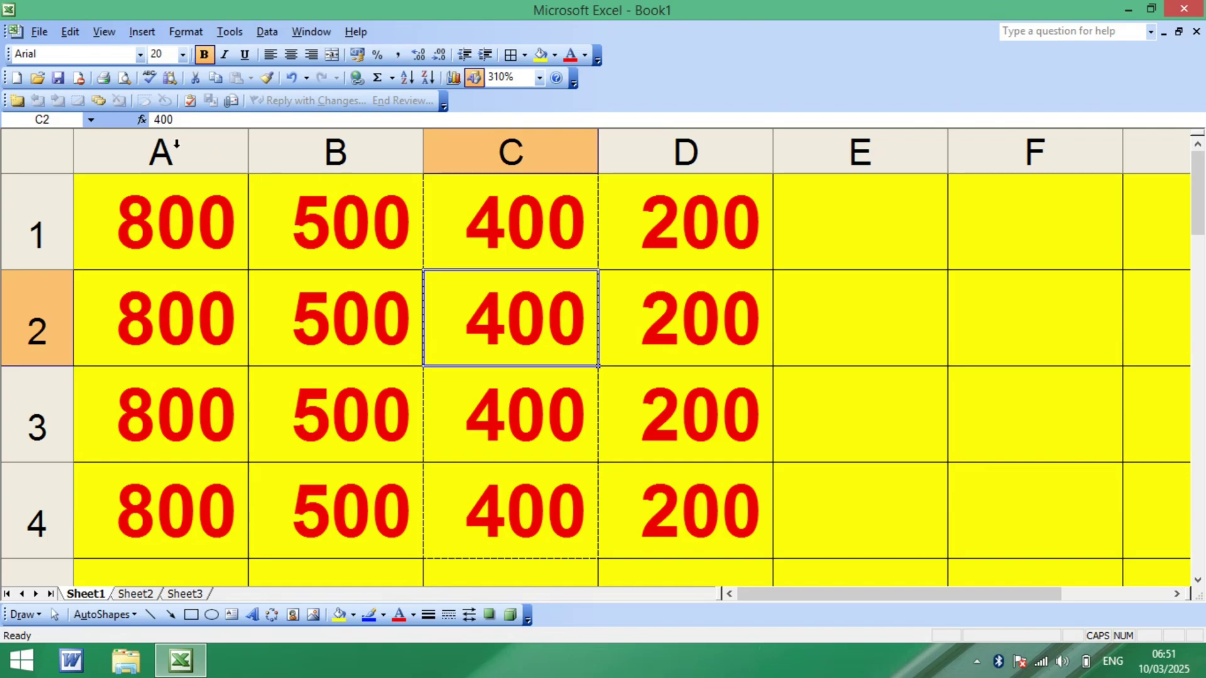
- Check the C1:C4 print area in Print Preview, toggling the zoom, and close the preview
click(124, 77)
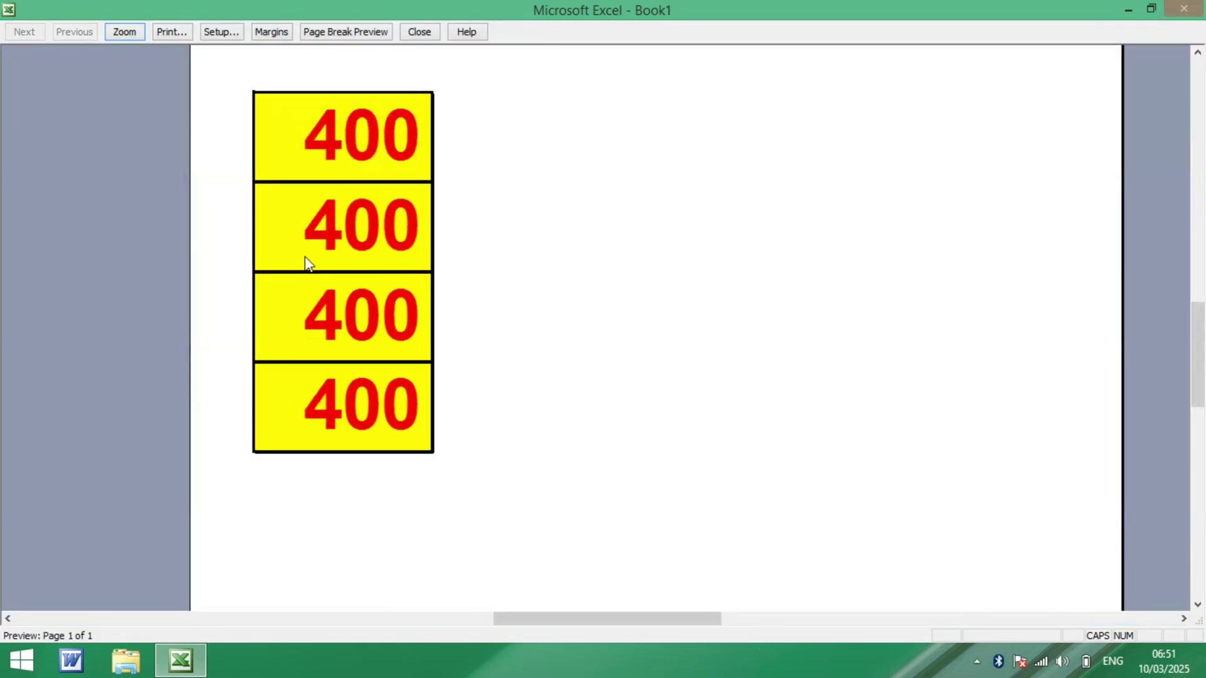
click(353, 157)
click(356, 165)
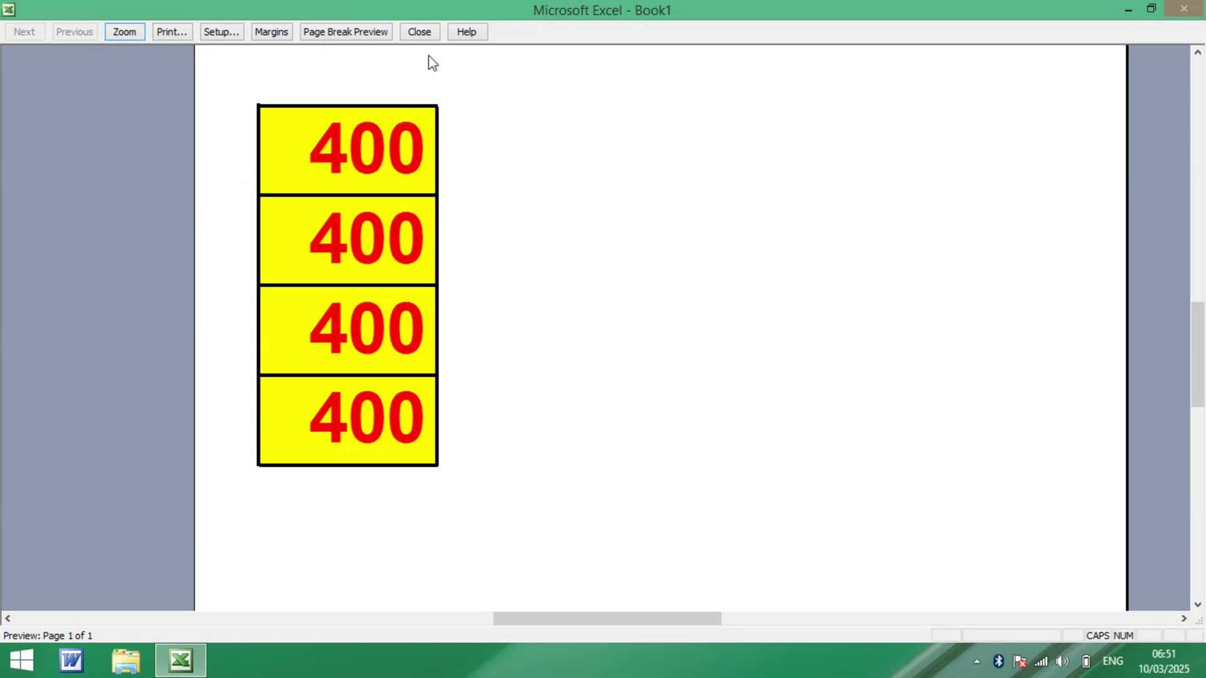
click(419, 32)
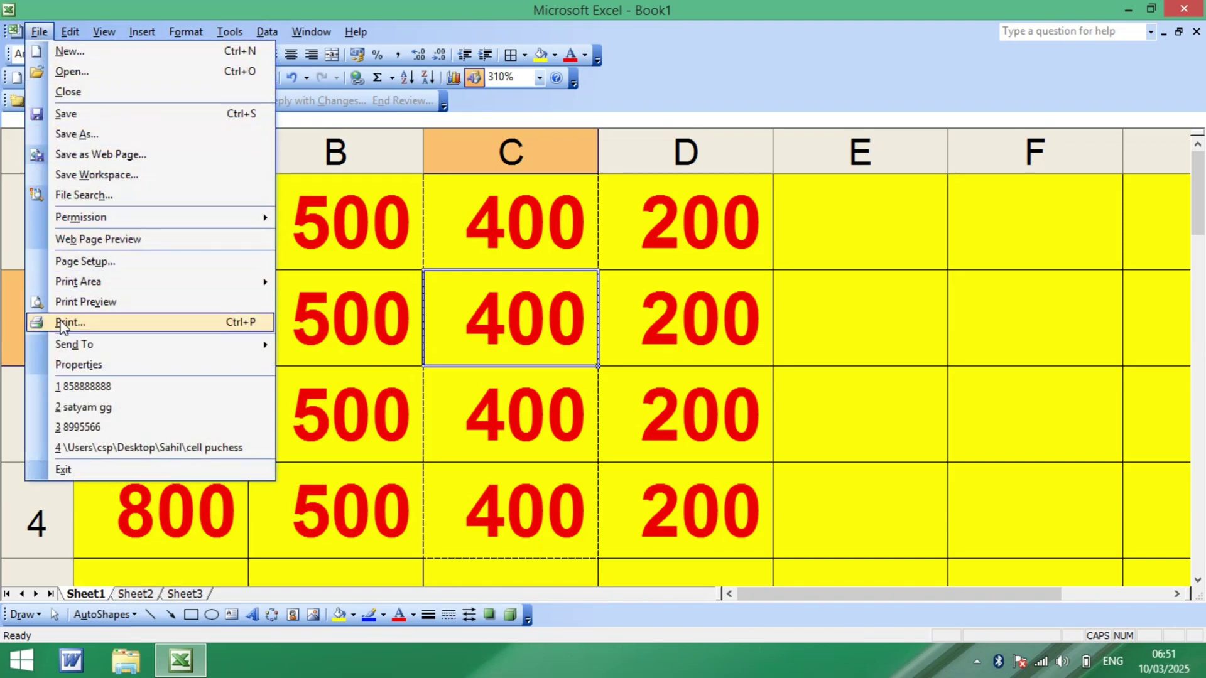
- Open the Print dialog to review its printer, range and copies settings, and dismiss it without printing
click(69, 323)
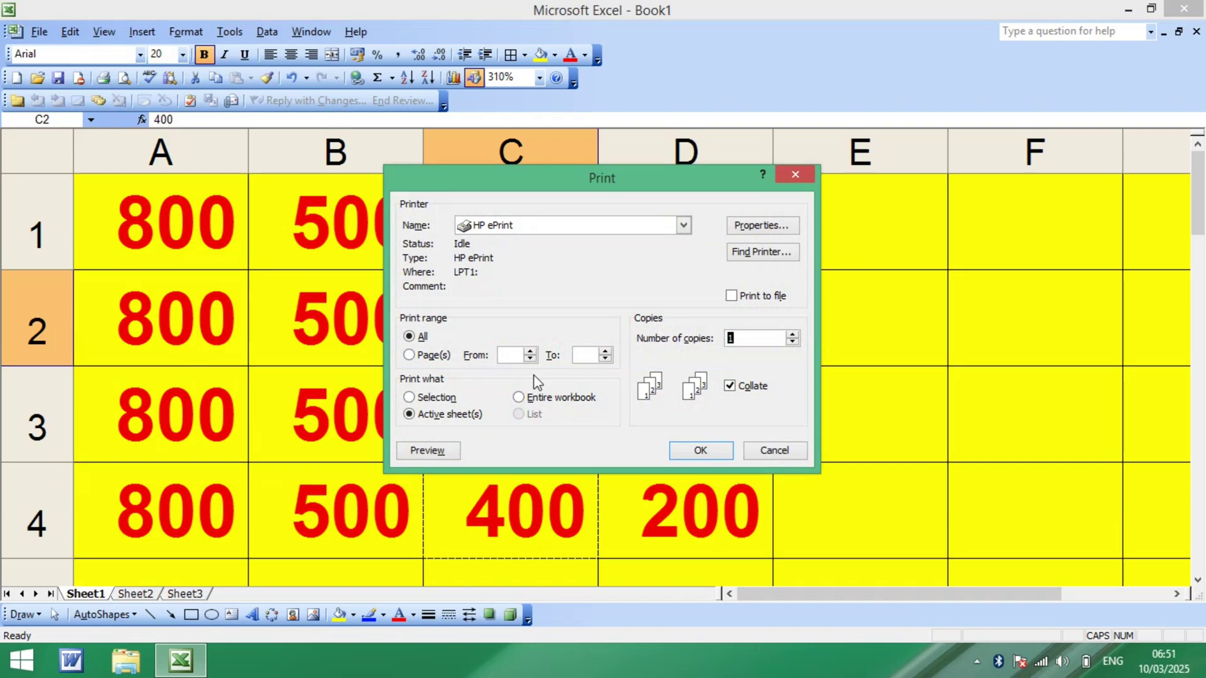
click(776, 452)
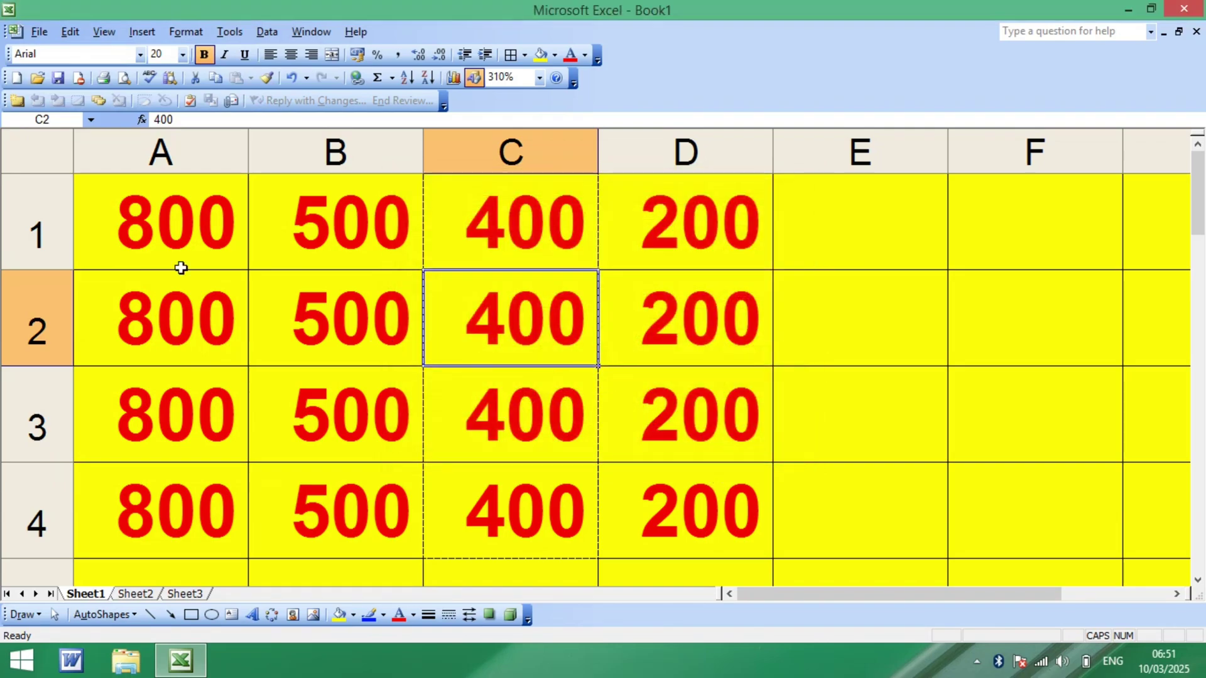
click(323, 362)
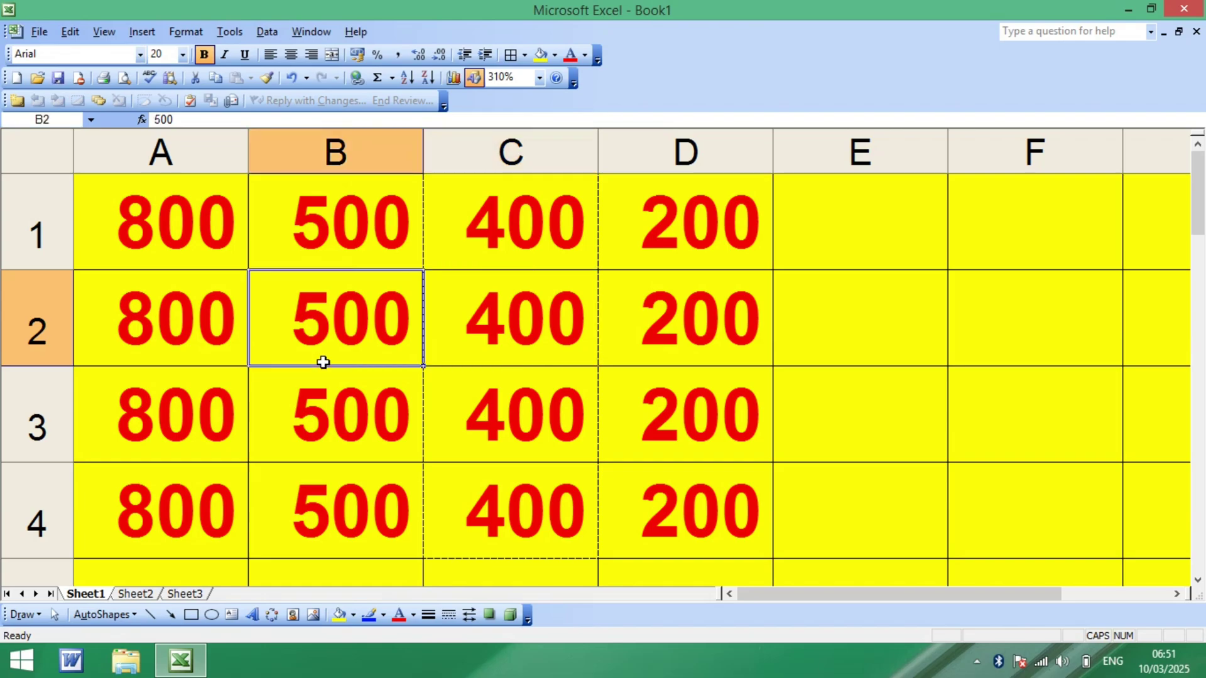
- Try a page range from 1 to 1 and a different number of copies in the Print dialog, and cancel without printing
key(ctrl+p)
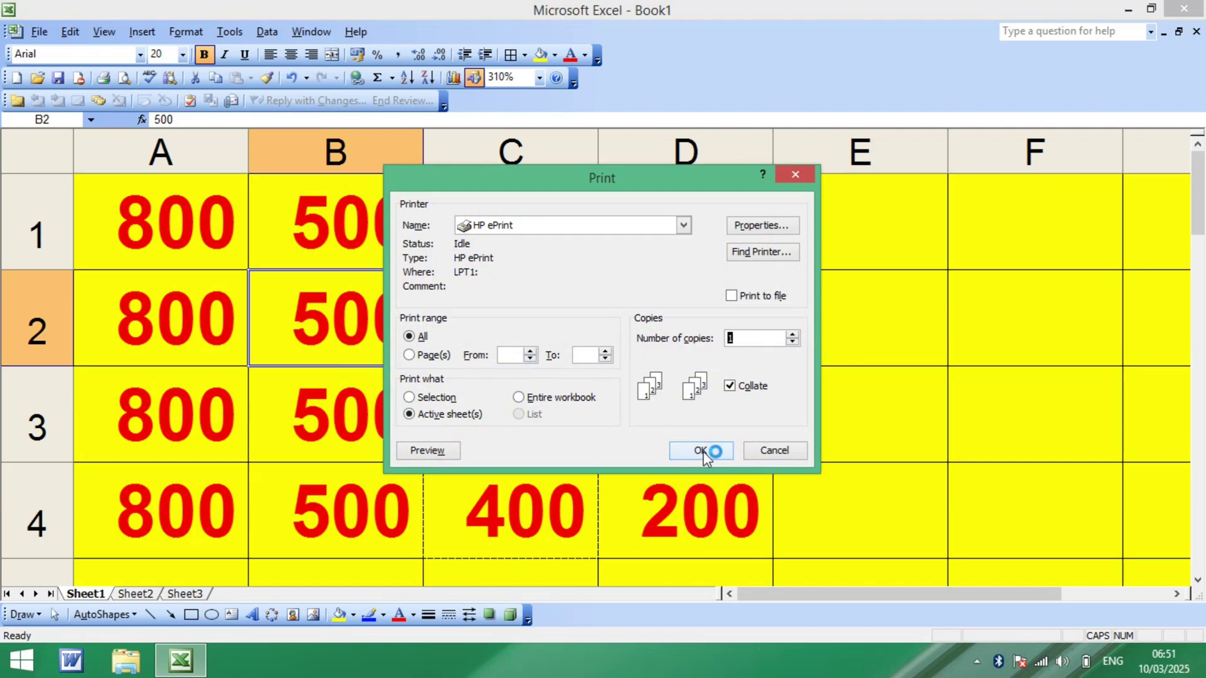
click(510, 356)
text(1)
click(588, 354)
text(1)
click(739, 337)
text(0)
click(798, 449)
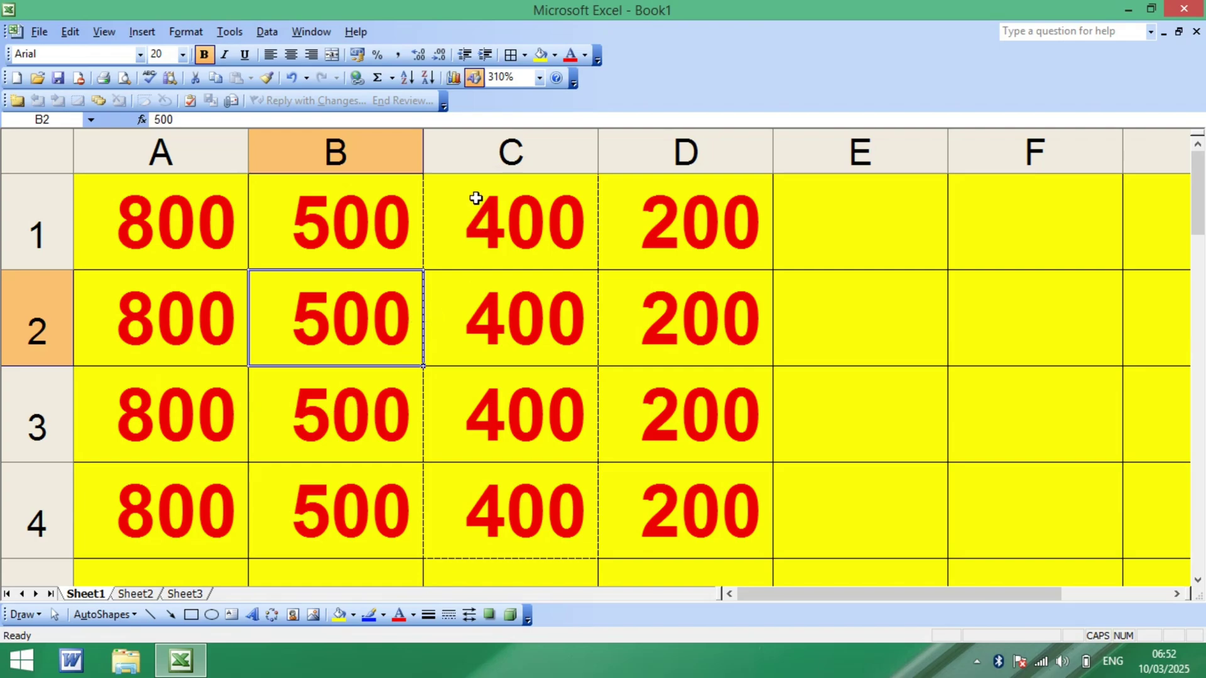
- Clear the print area defined on cells C1:C4
drag(476, 198, 475, 504)
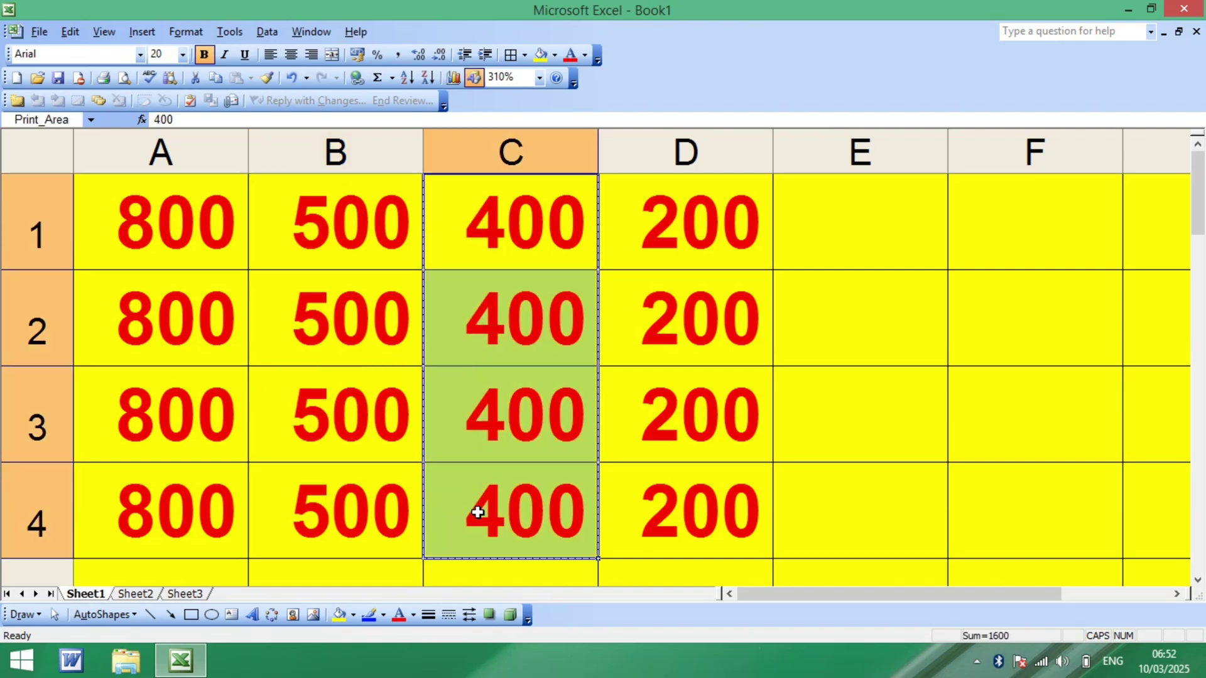
click(568, 336)
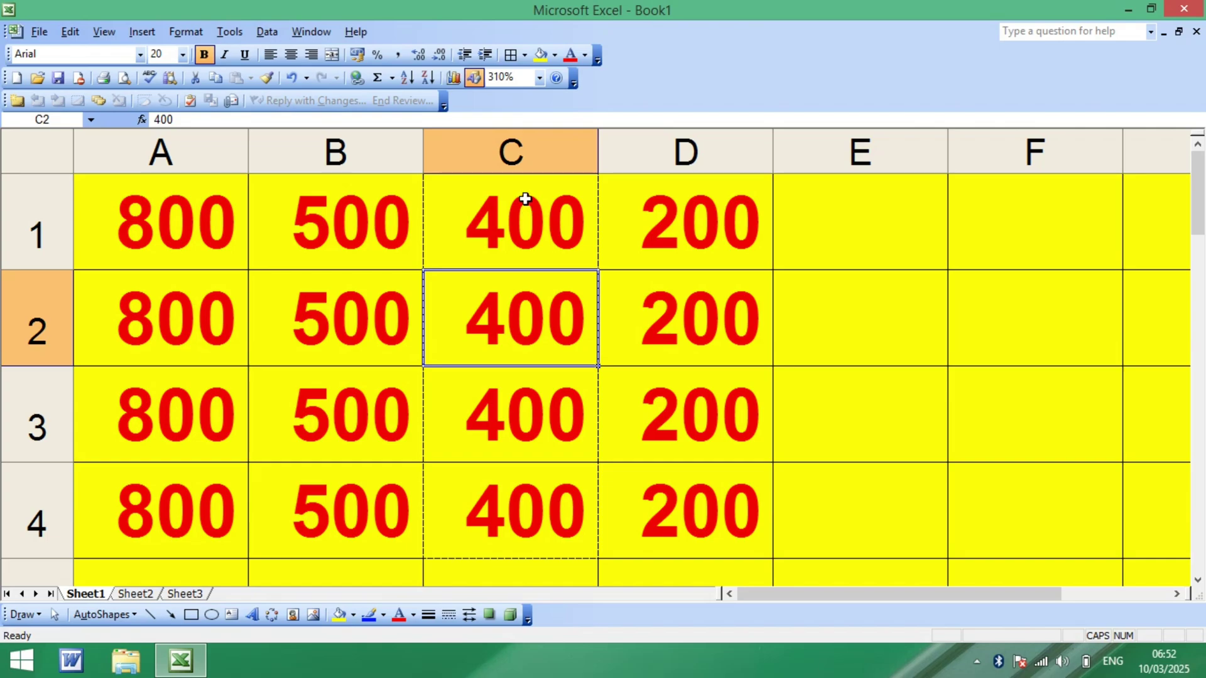
drag(521, 190, 519, 491)
click(507, 243)
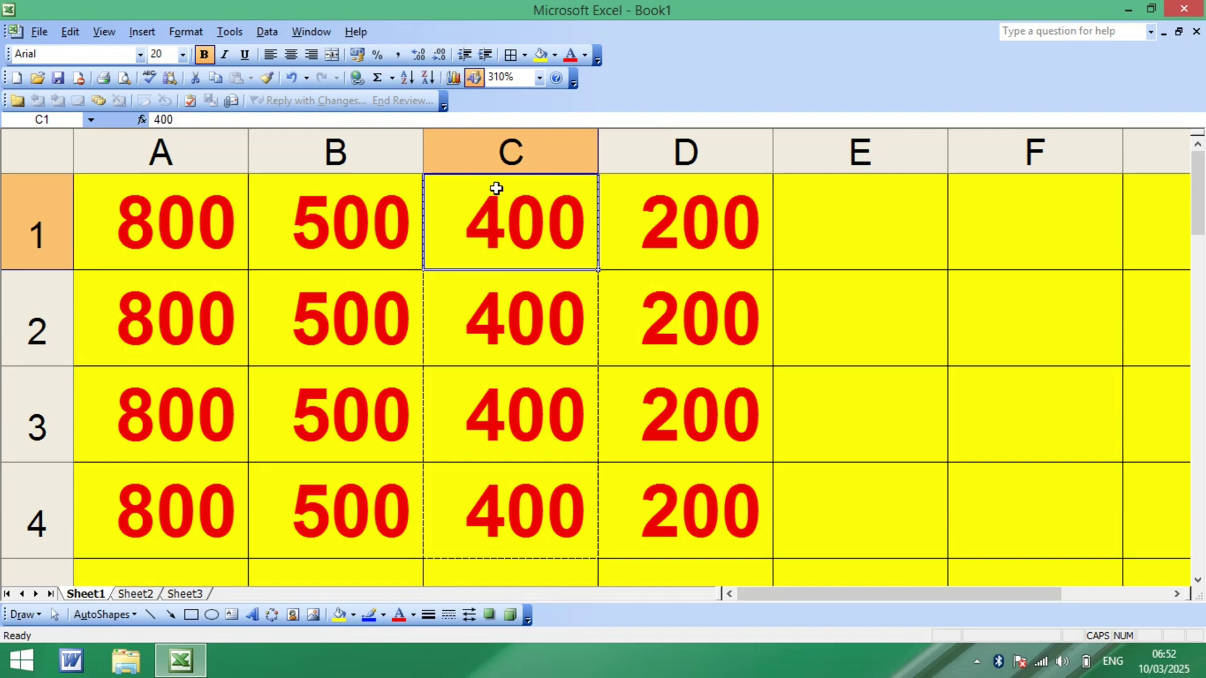
drag(495, 189, 504, 501)
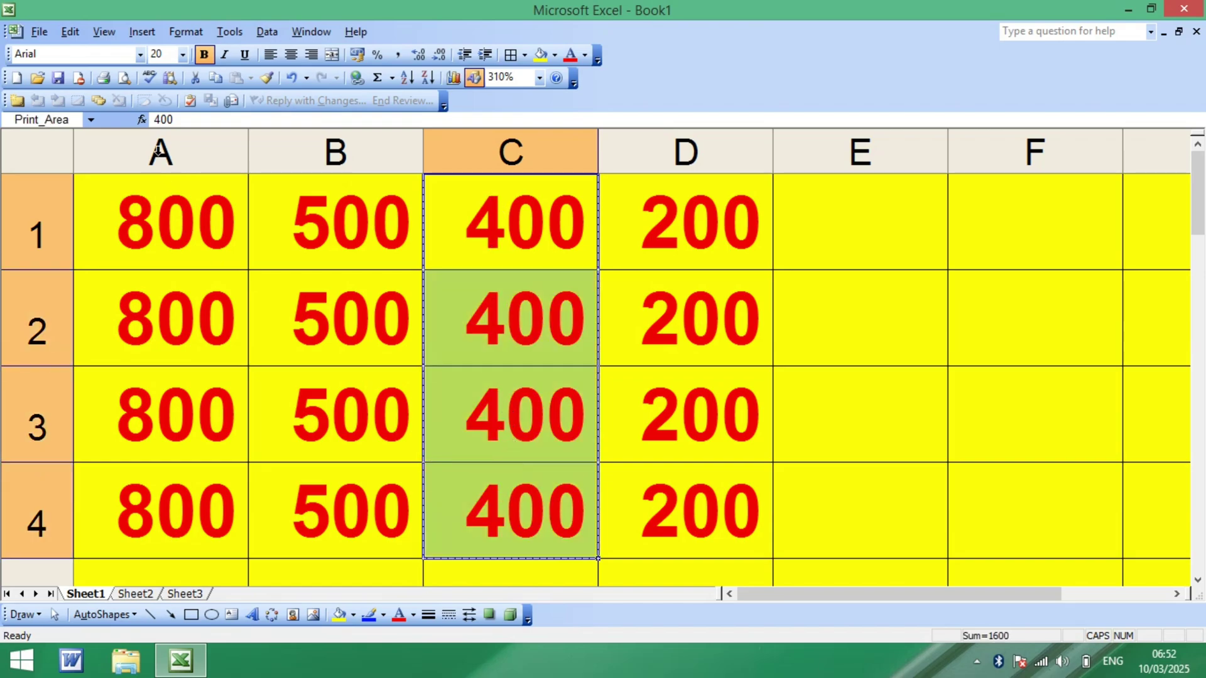
click(42, 32)
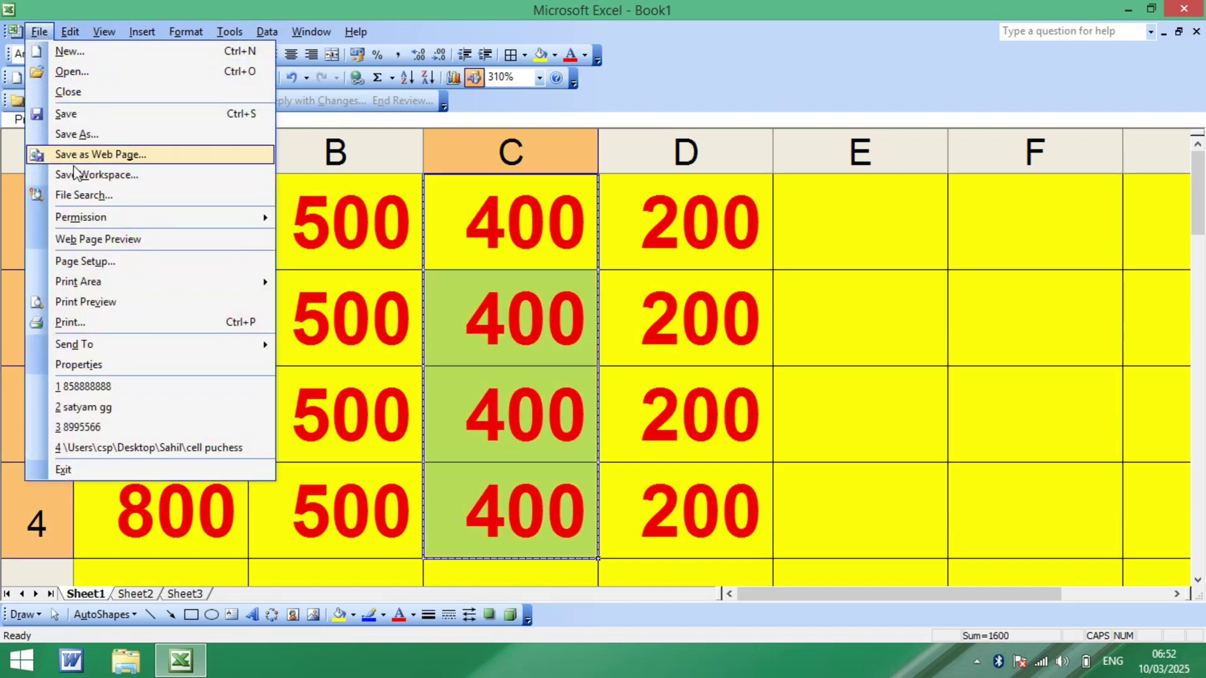
mouse_move(198, 284)
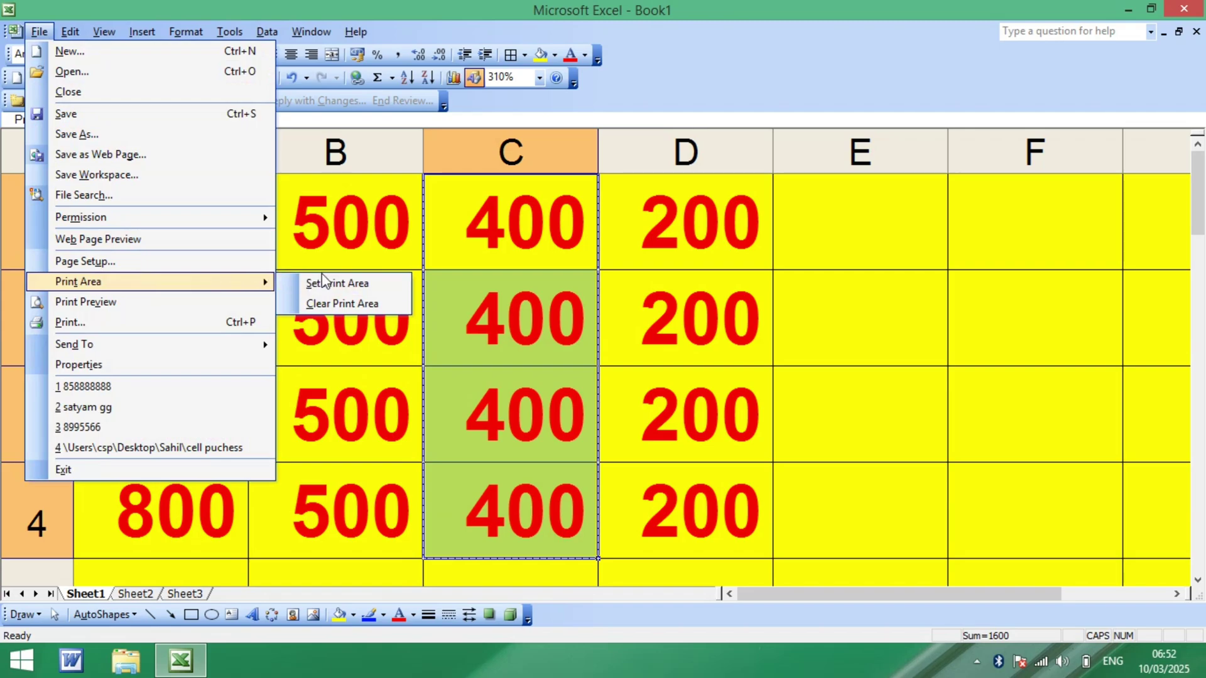
click(336, 304)
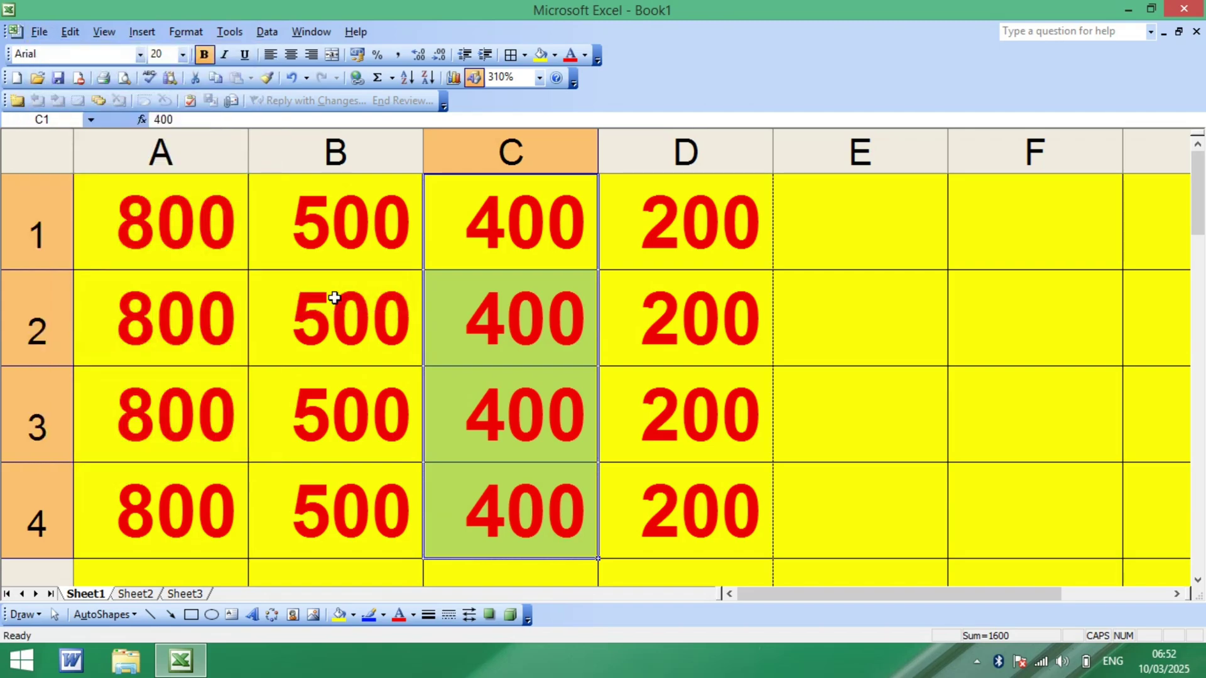
click(448, 303)
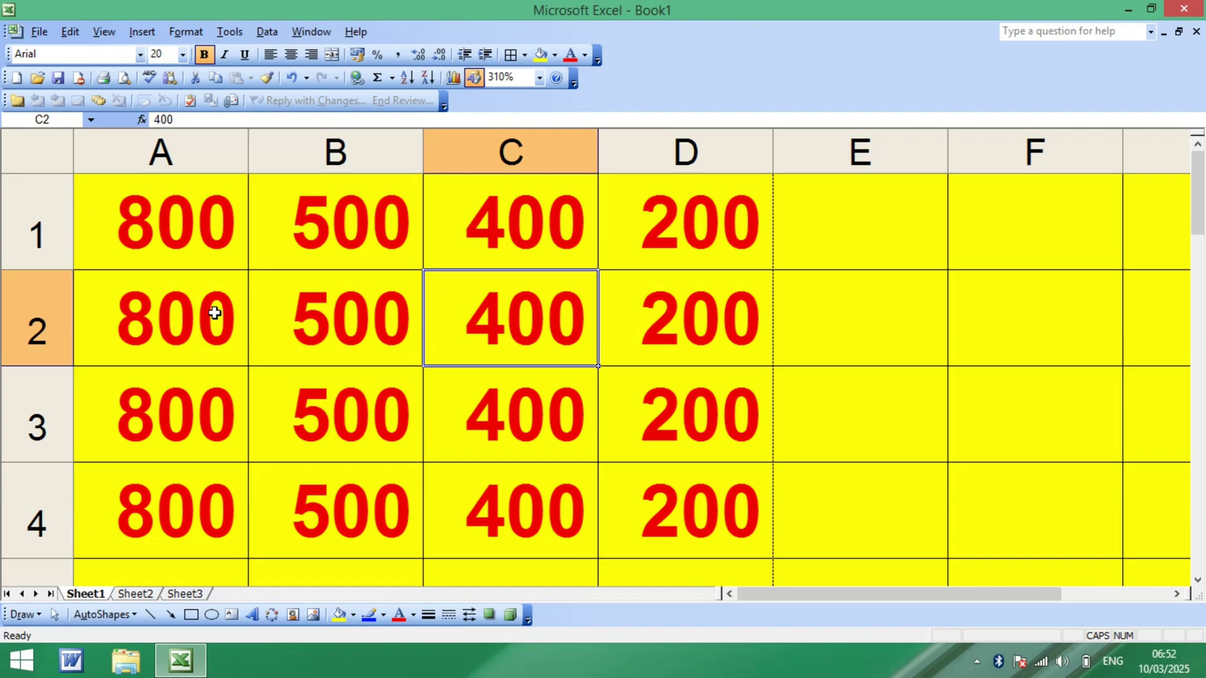
- Set cells A1:A4, the column of 800 values, as the sheet's print area
click(187, 206)
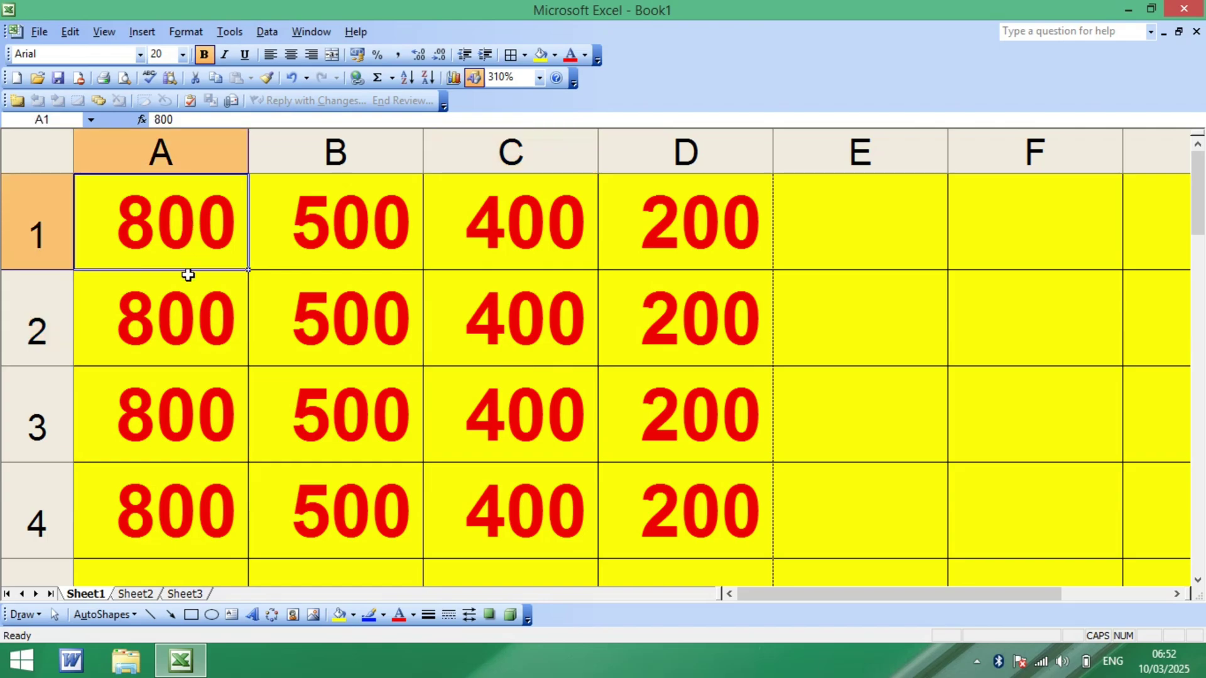
drag(187, 275, 184, 503)
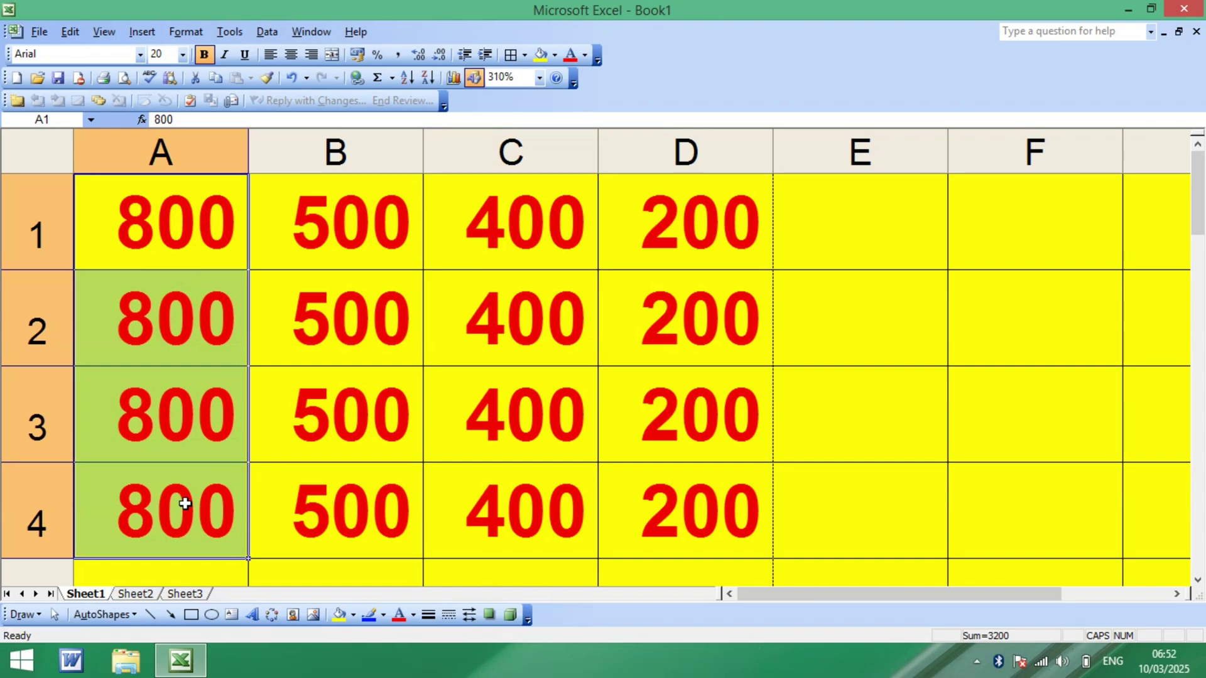
click(182, 209)
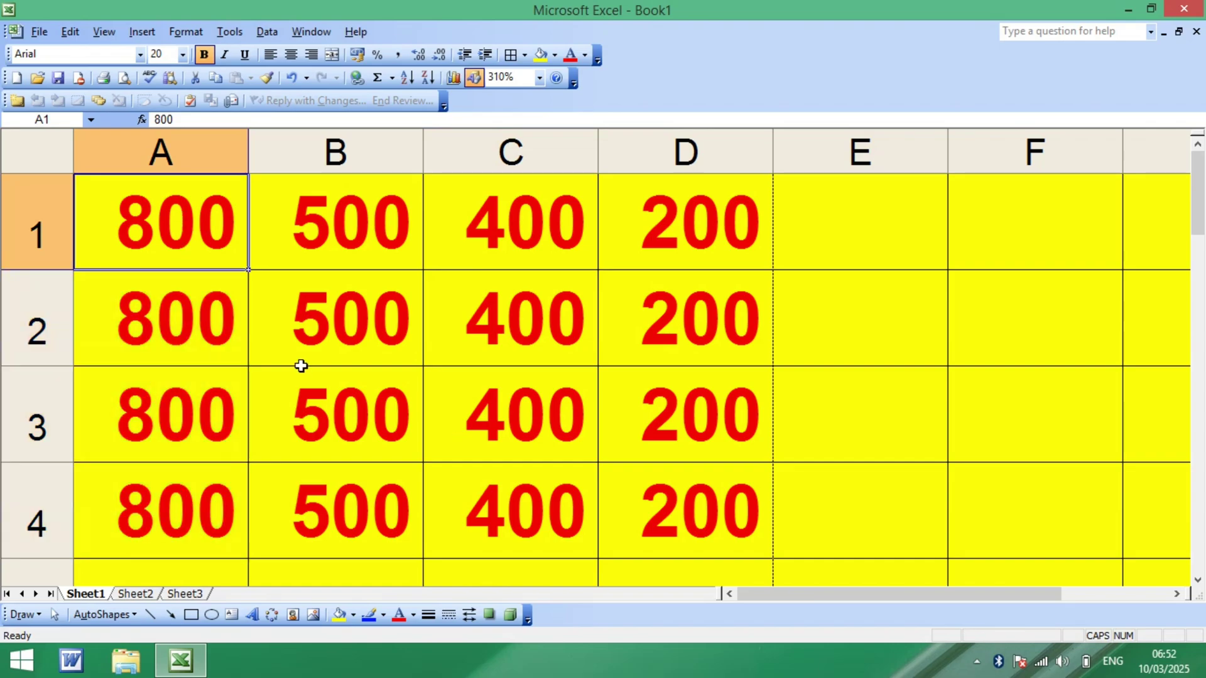
click(328, 319)
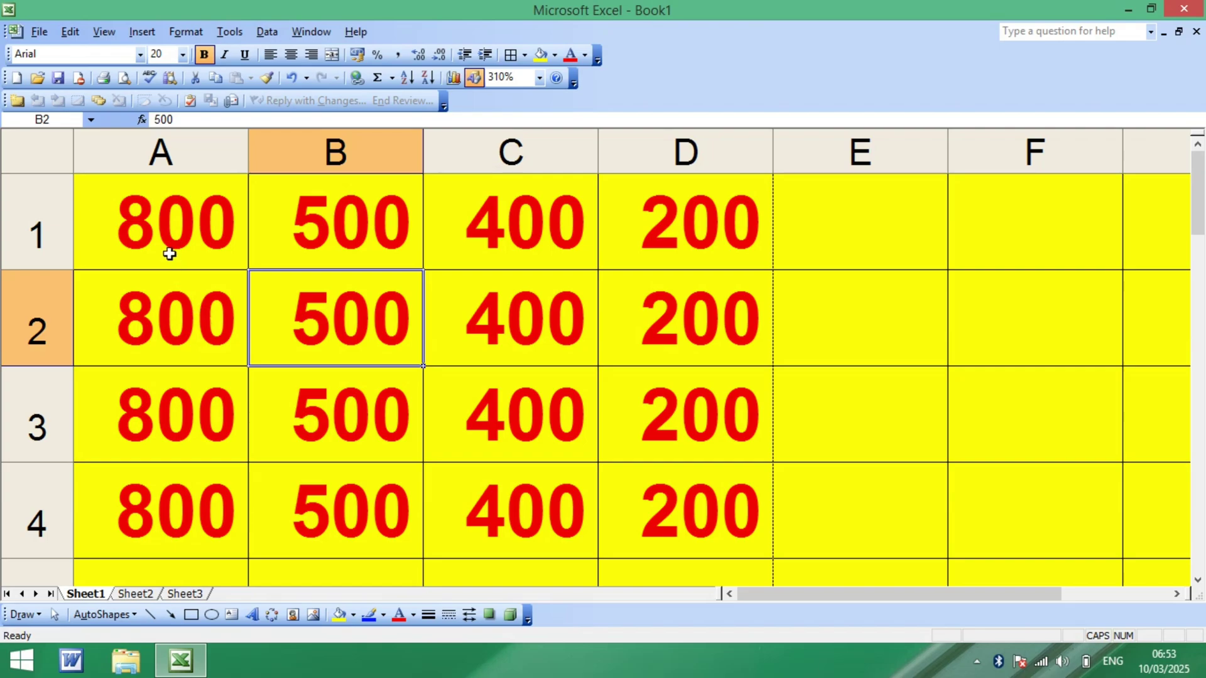
click(158, 202)
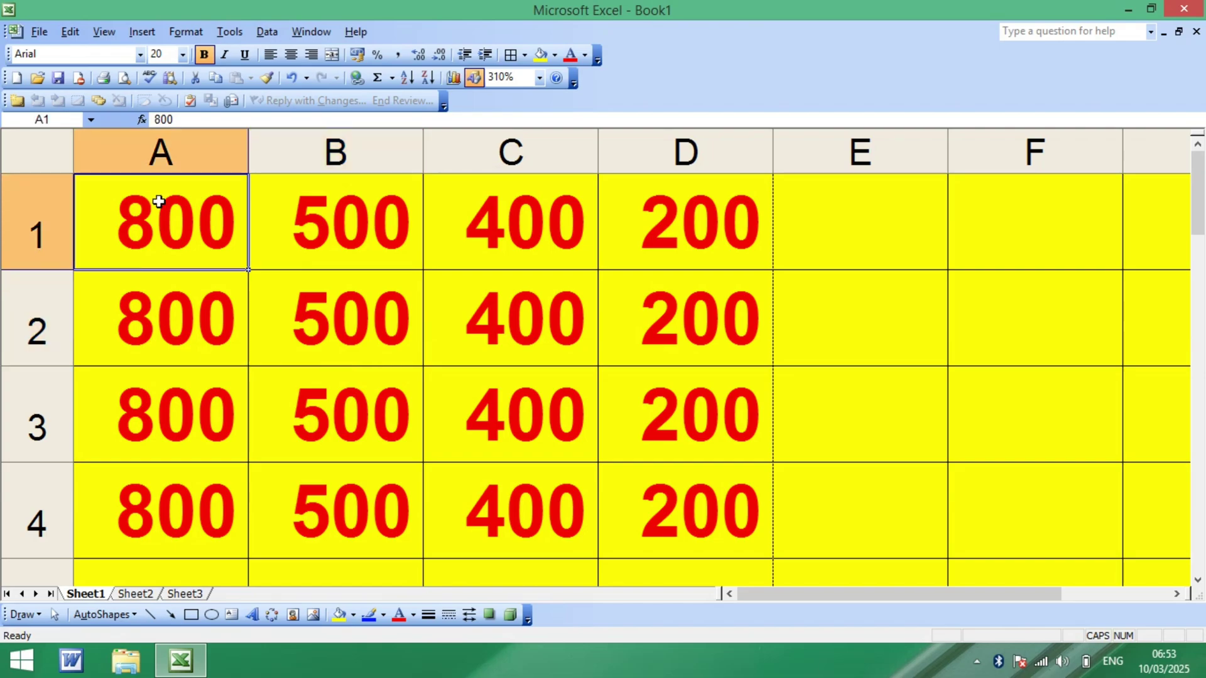
drag(158, 201, 162, 468)
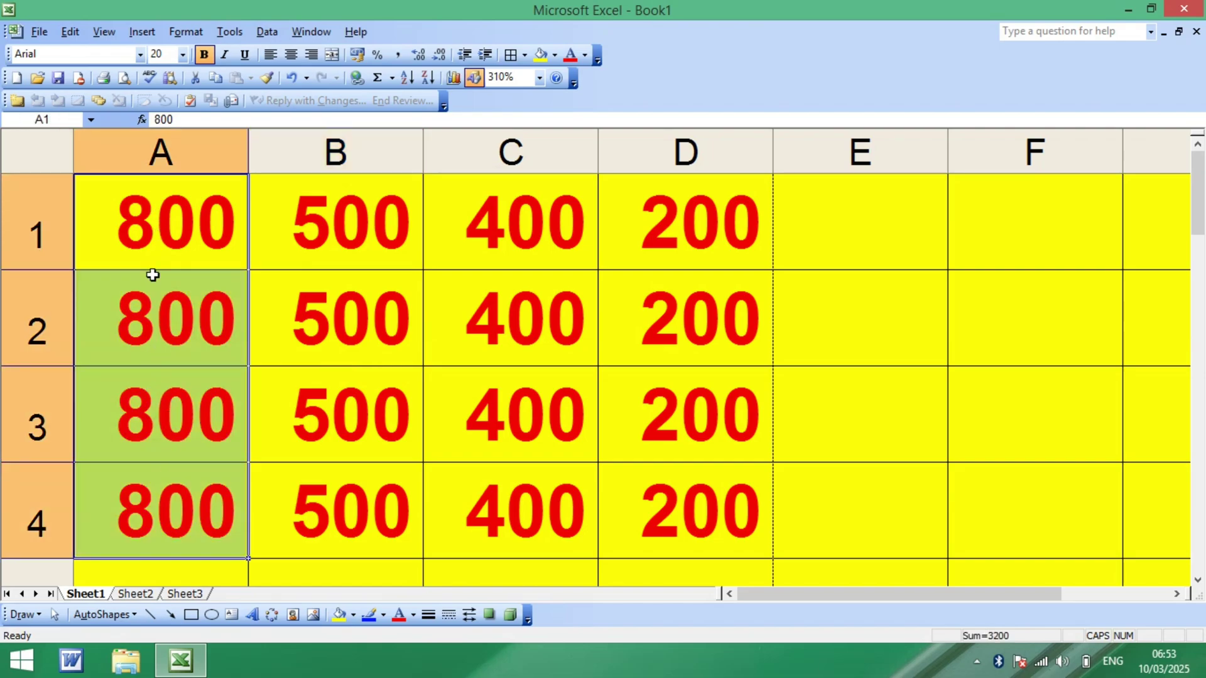
click(47, 27)
mouse_move(104, 287)
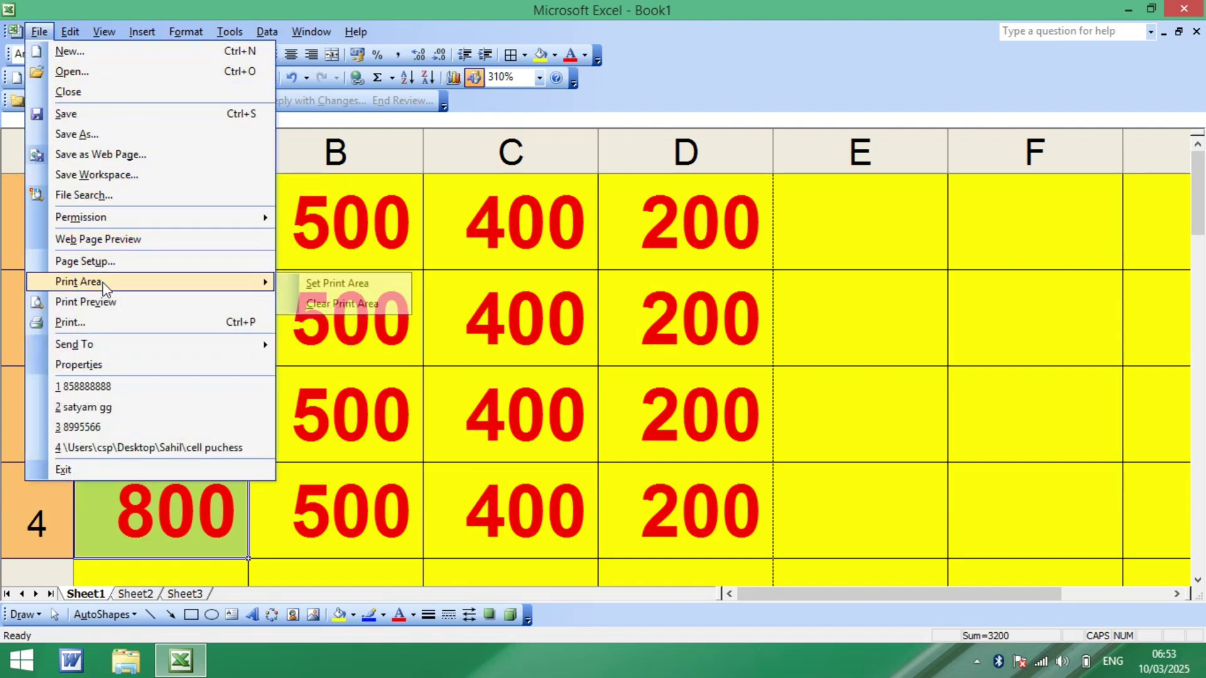
click(321, 284)
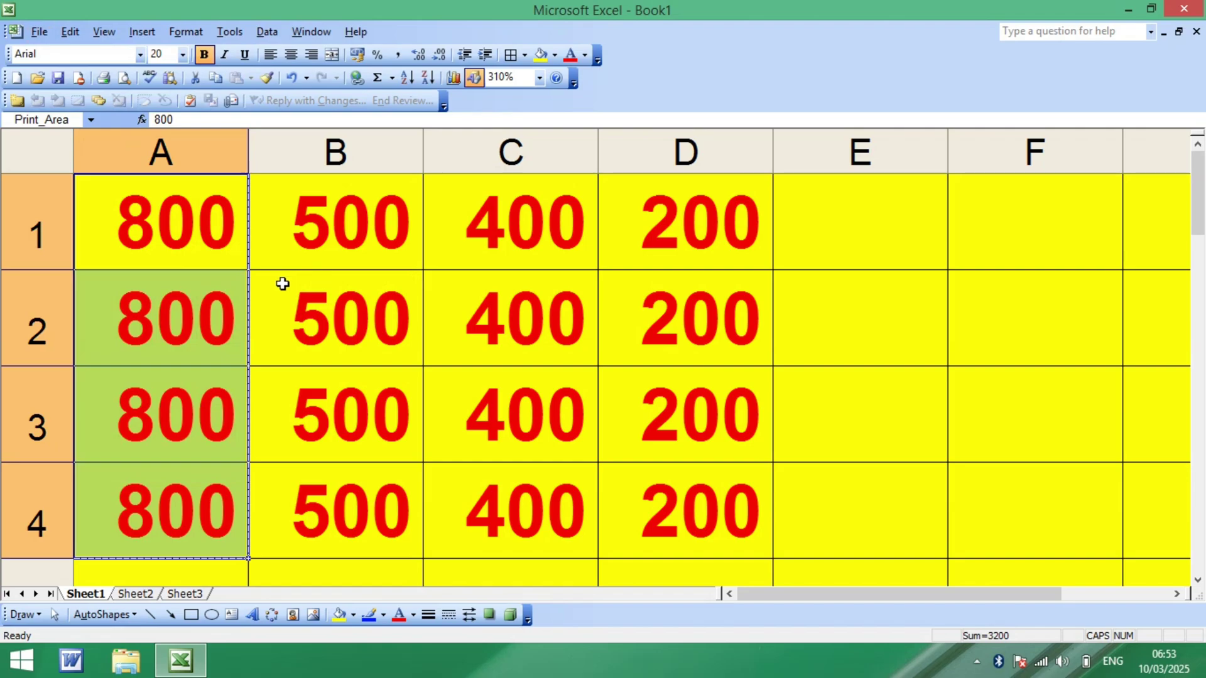
click(181, 254)
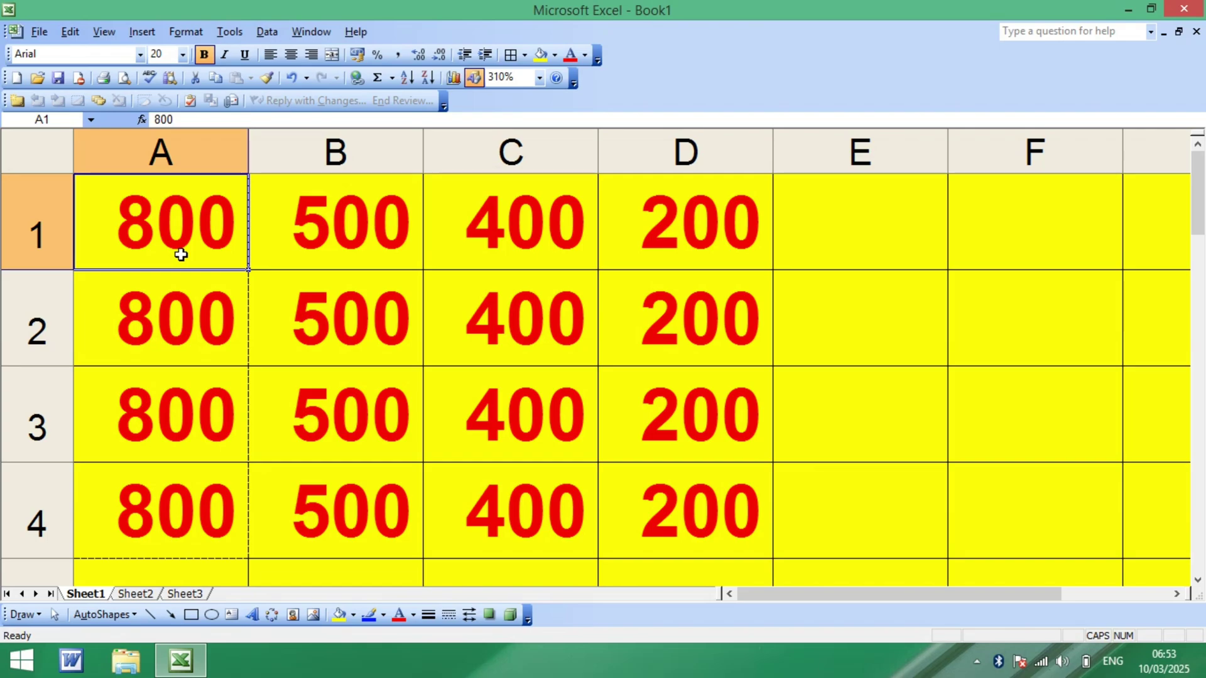
- Check the A1:A4 print area in Print Preview, toggling the zoom, and close the preview
click(126, 77)
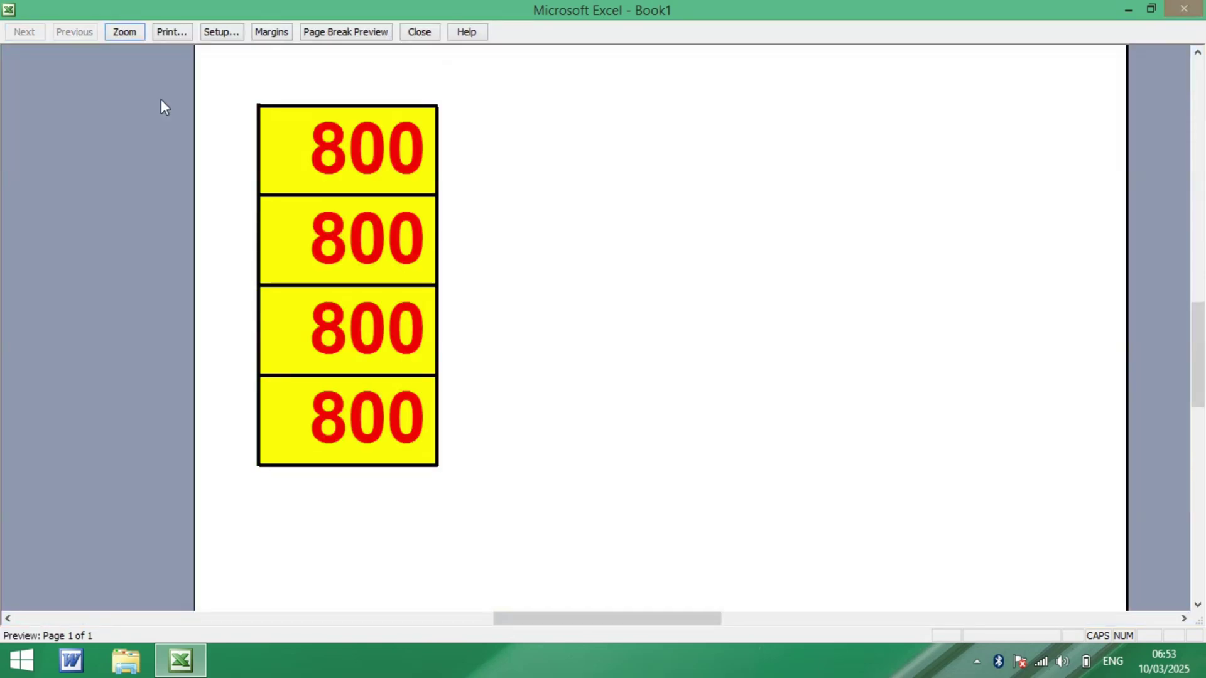
click(336, 183)
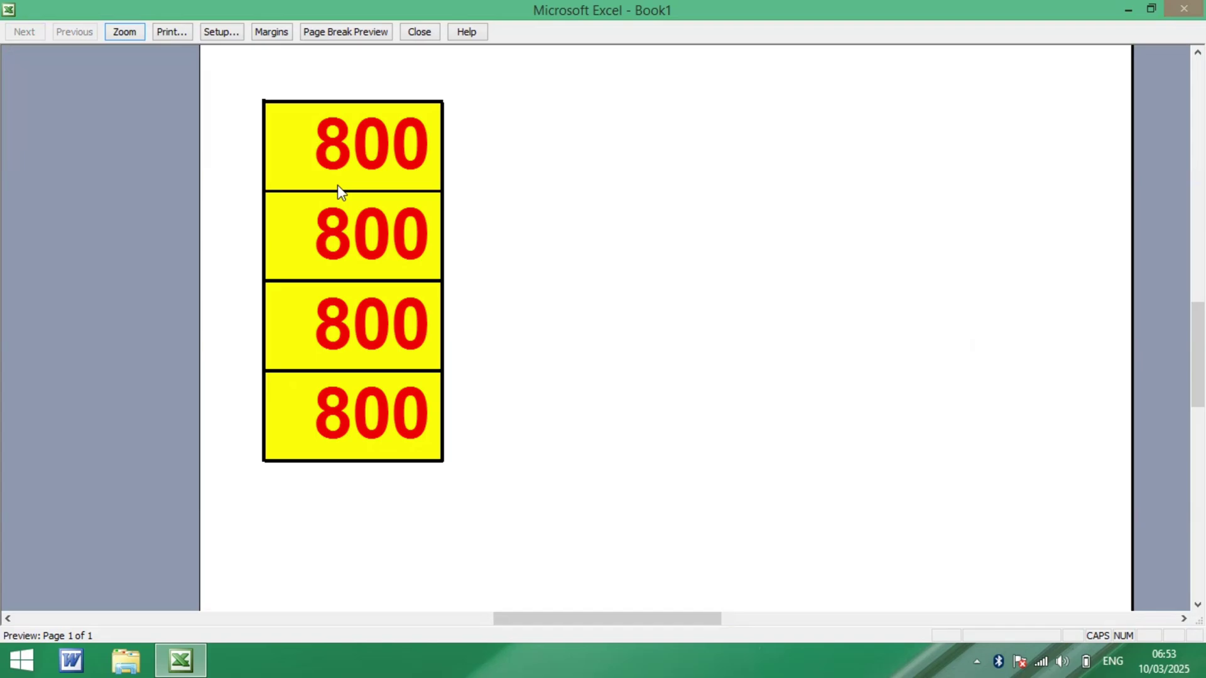
click(385, 246)
click(384, 244)
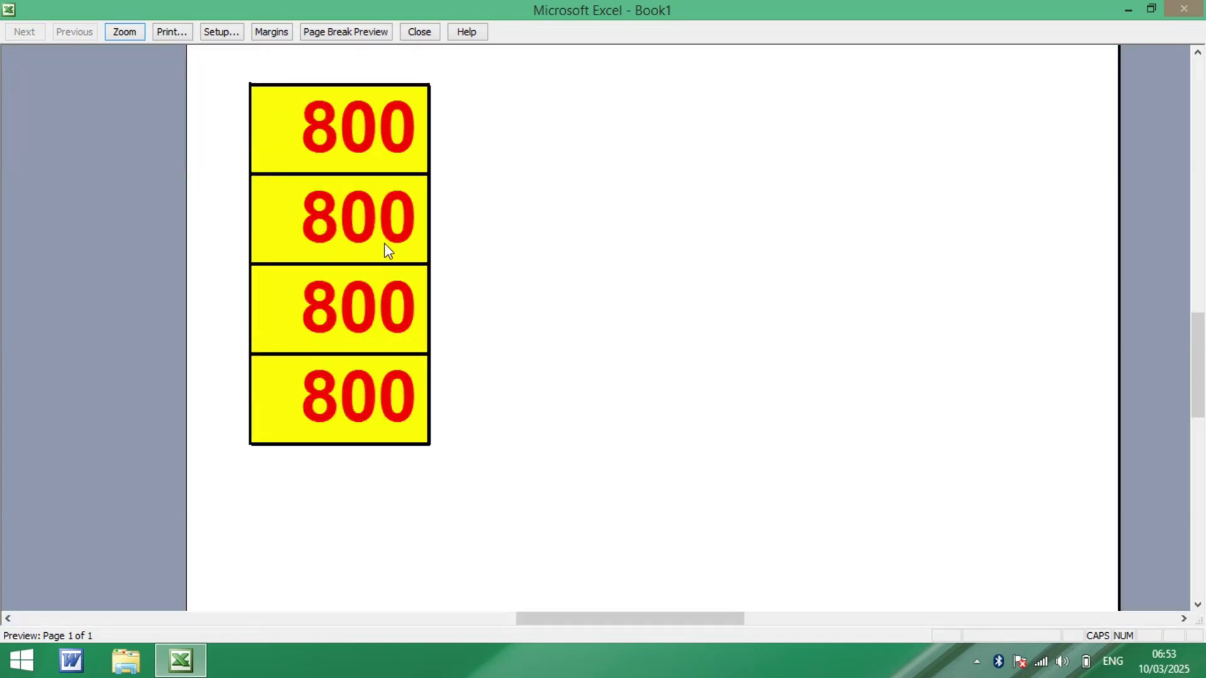
click(419, 32)
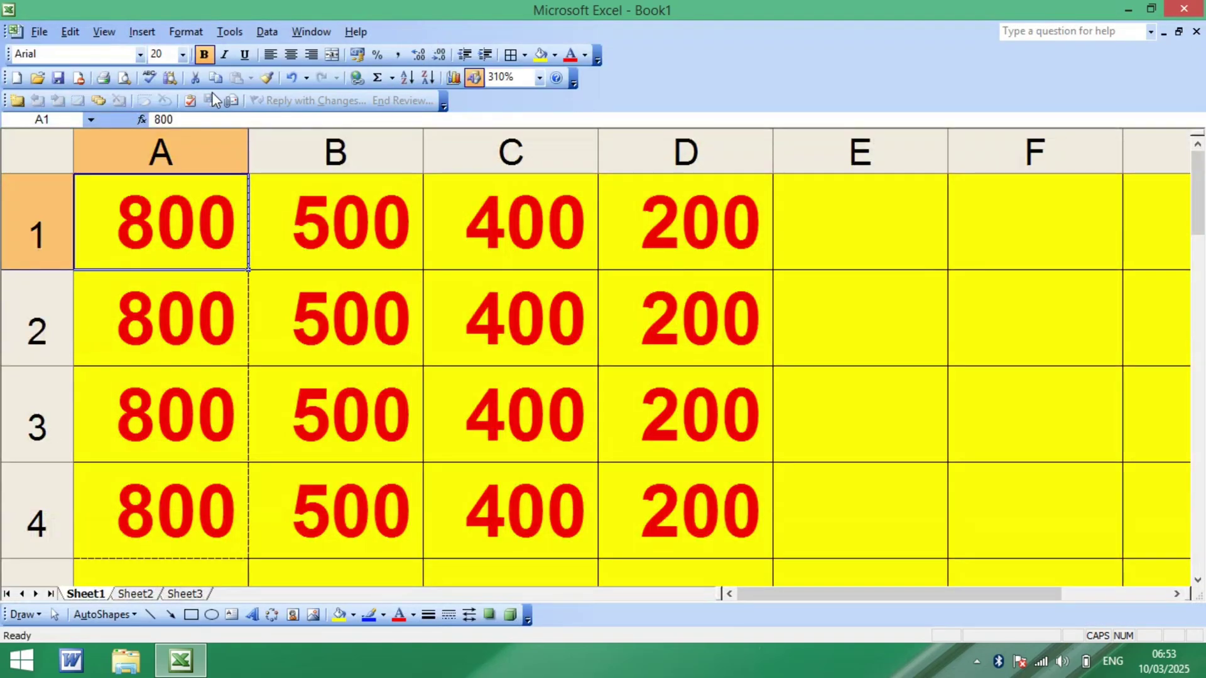
- Preview the 800 column's print area once more, switching the zoom level, and return to the worksheet
click(124, 79)
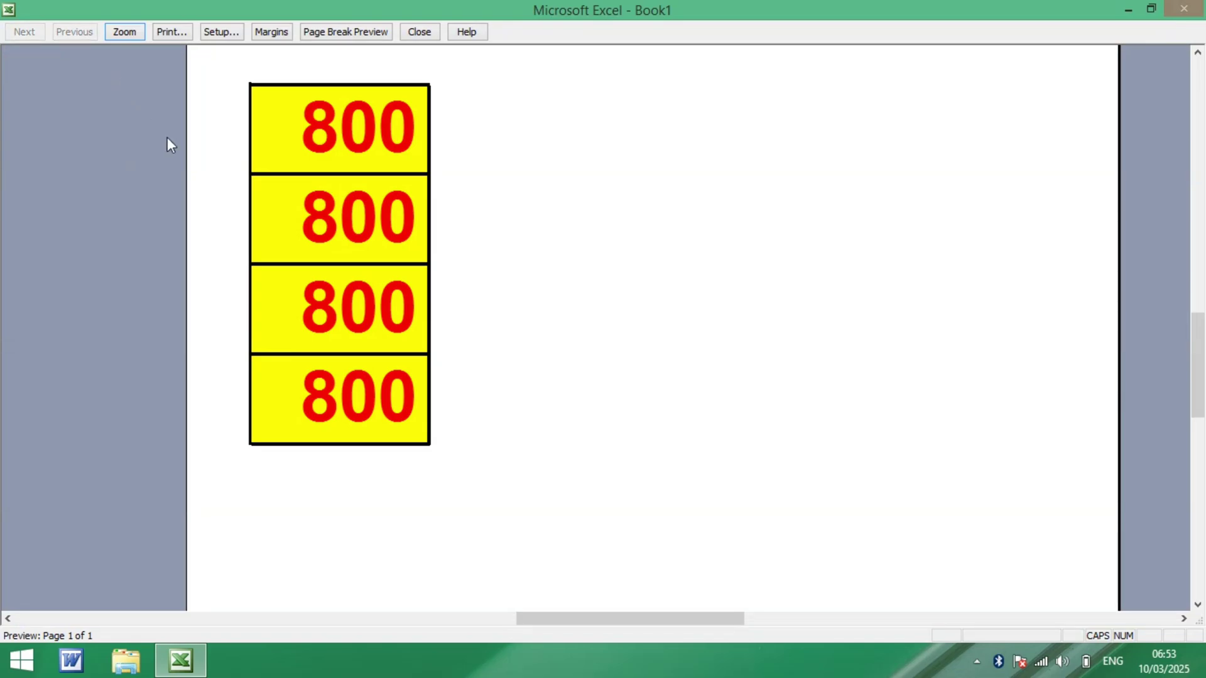
click(338, 148)
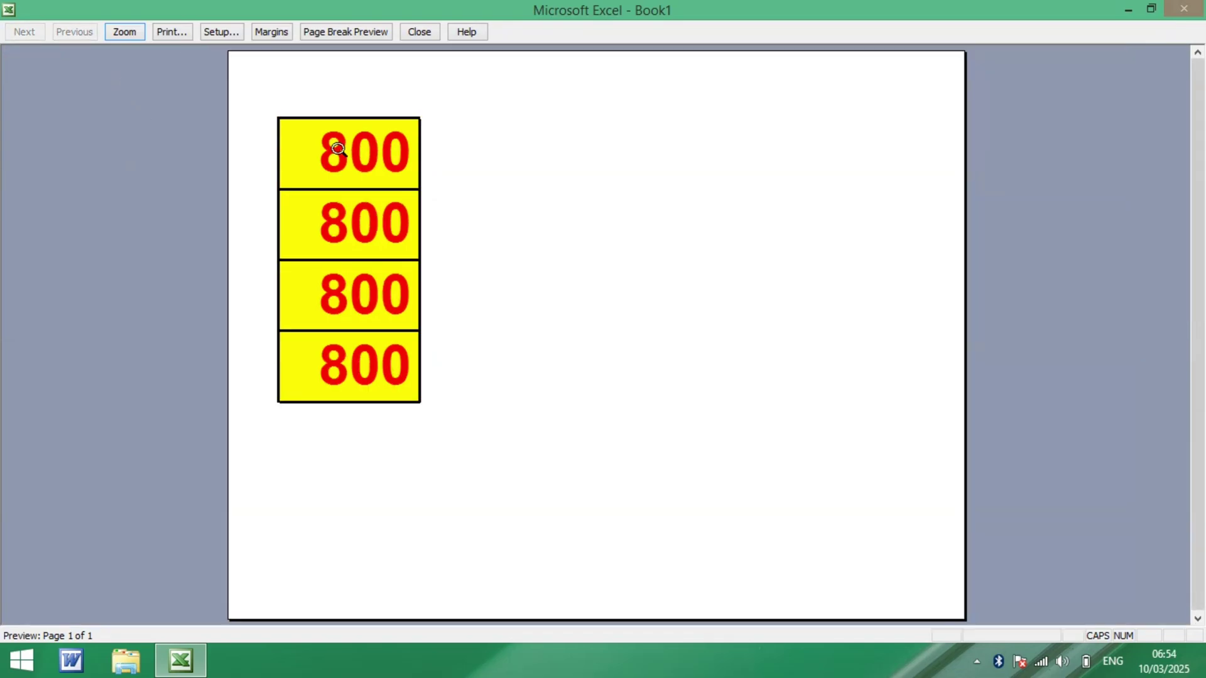
click(420, 32)
click(179, 286)
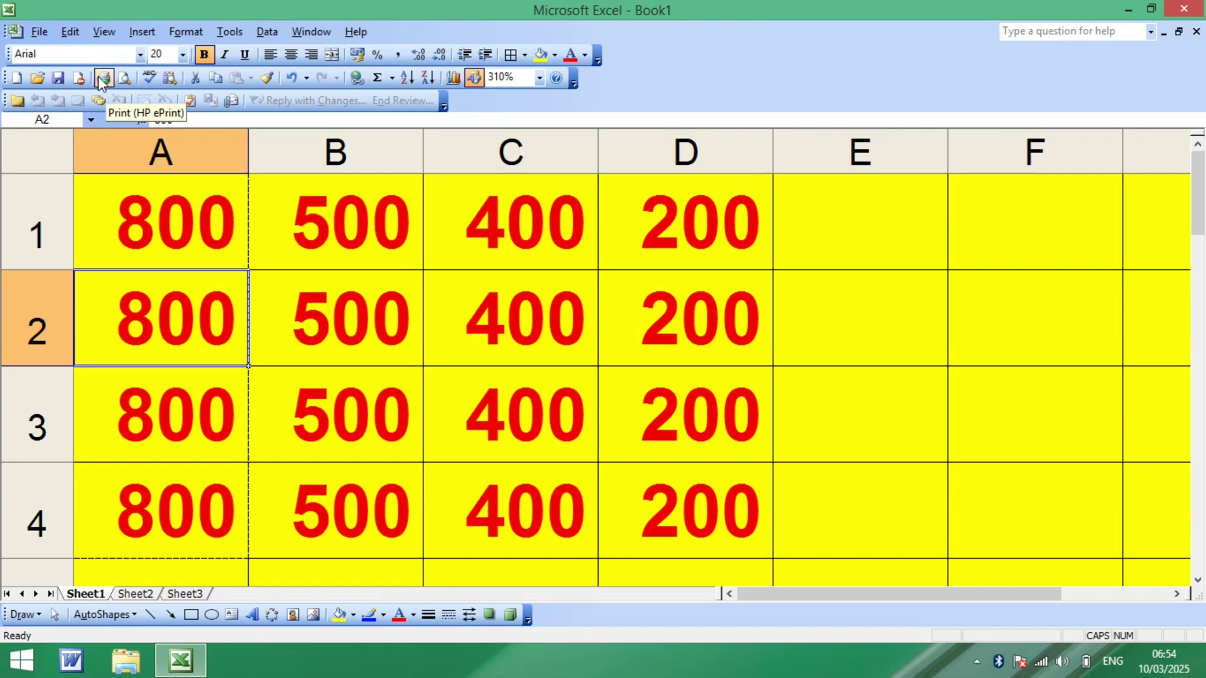
- Try printing pages 1 to 1 with 10 copies in the Print dialog, and cancel without printing
click(40, 32)
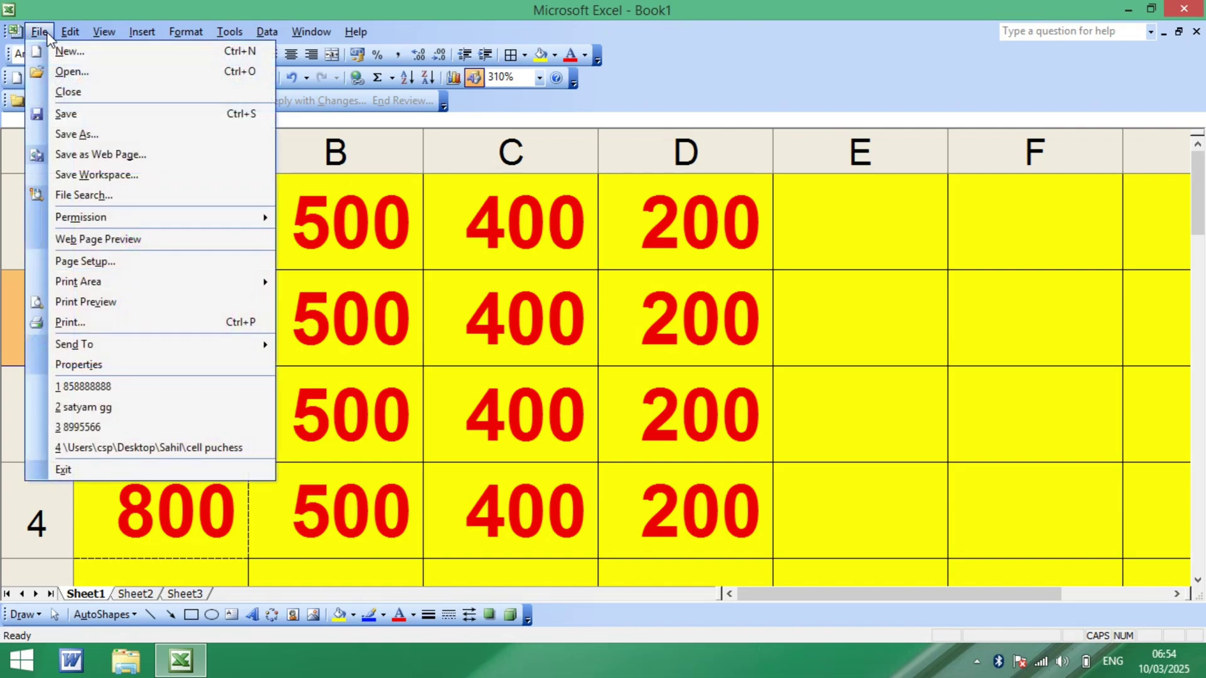
click(71, 328)
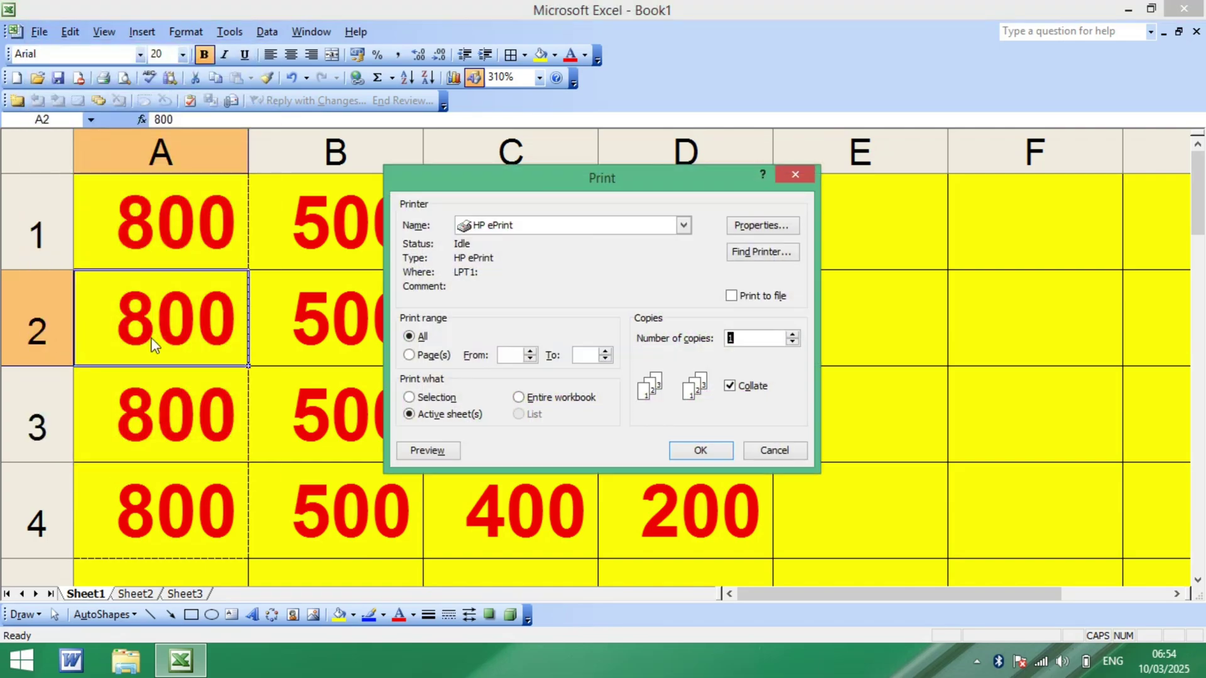
click(517, 356)
text(1)
click(588, 355)
text(1)
drag(750, 341, 706, 350)
text(10)
click(796, 456)
click(575, 435)
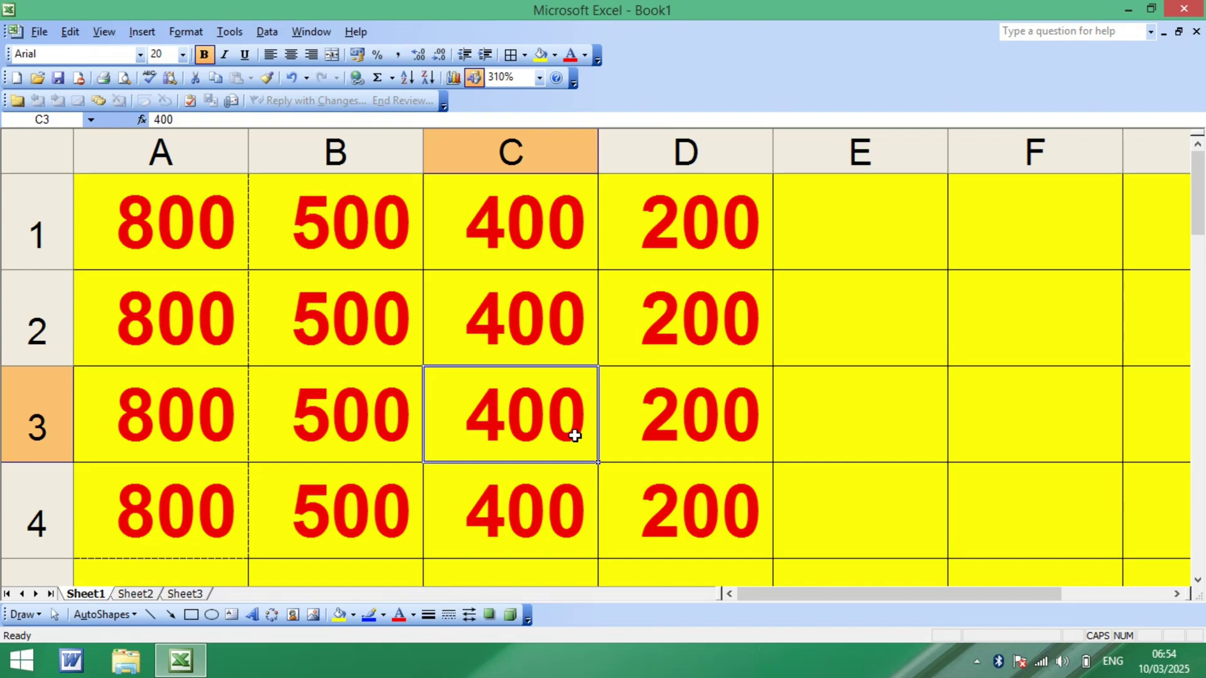
- Try print settings of pages 1 to 1 with 50 copies, and cancel without printing
key(ctrl+p)
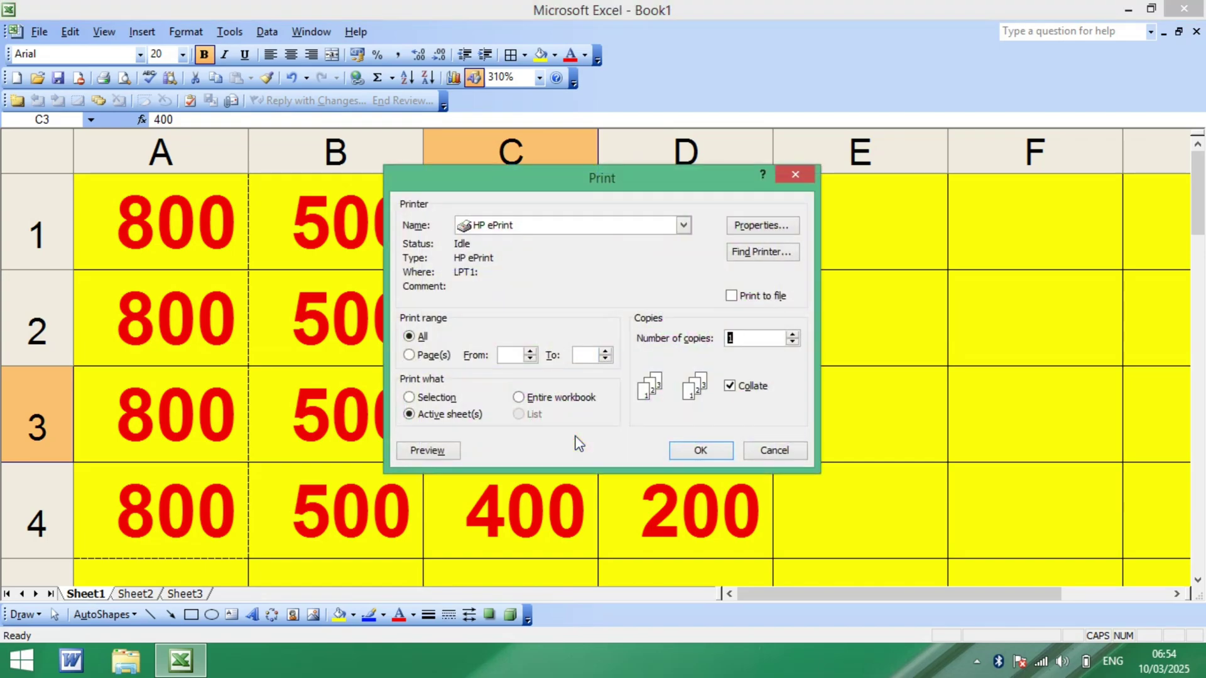
click(522, 351)
text(1)
click(586, 355)
text(1)
double_click(730, 339)
text(50)
click(772, 454)
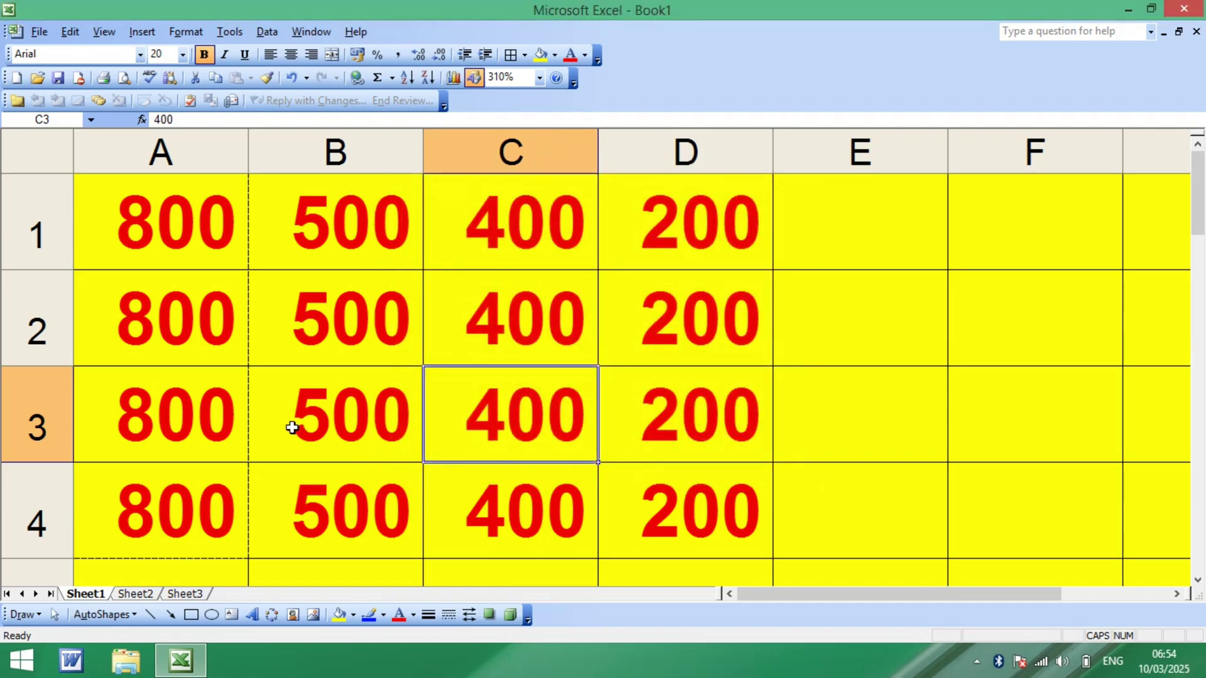
- Inspect the page with the A1:A4 print area in Print Preview at different zoom levels, and close the preview
click(185, 269)
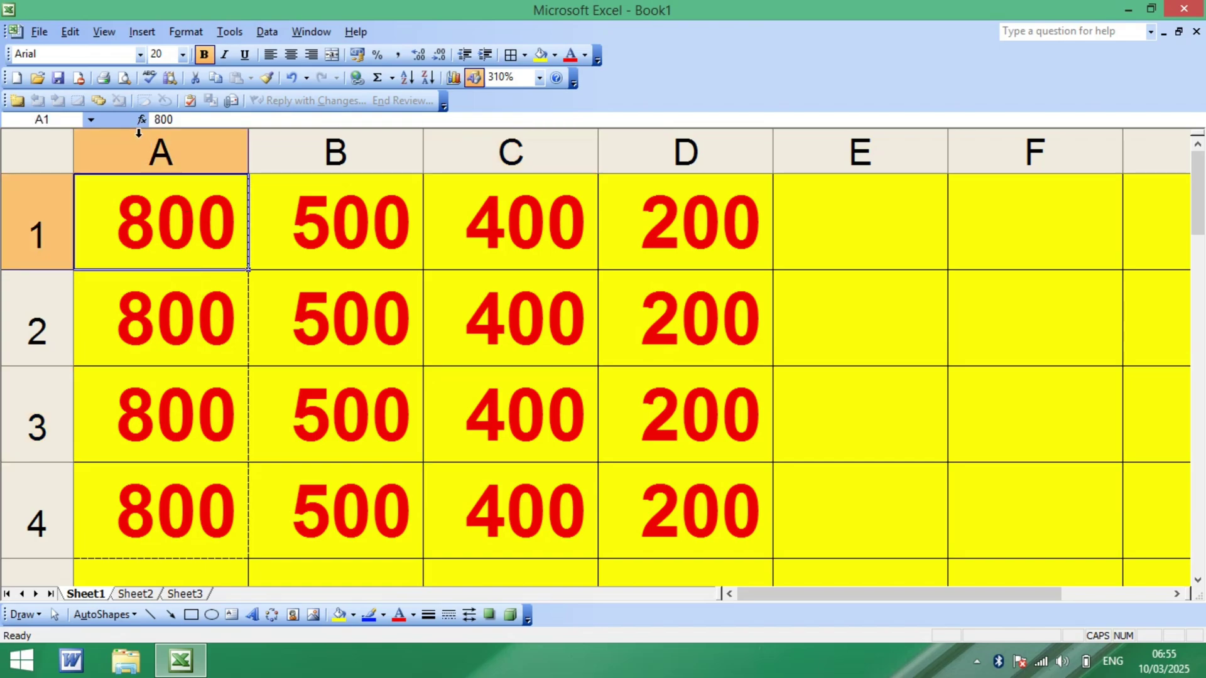
click(124, 80)
click(364, 183)
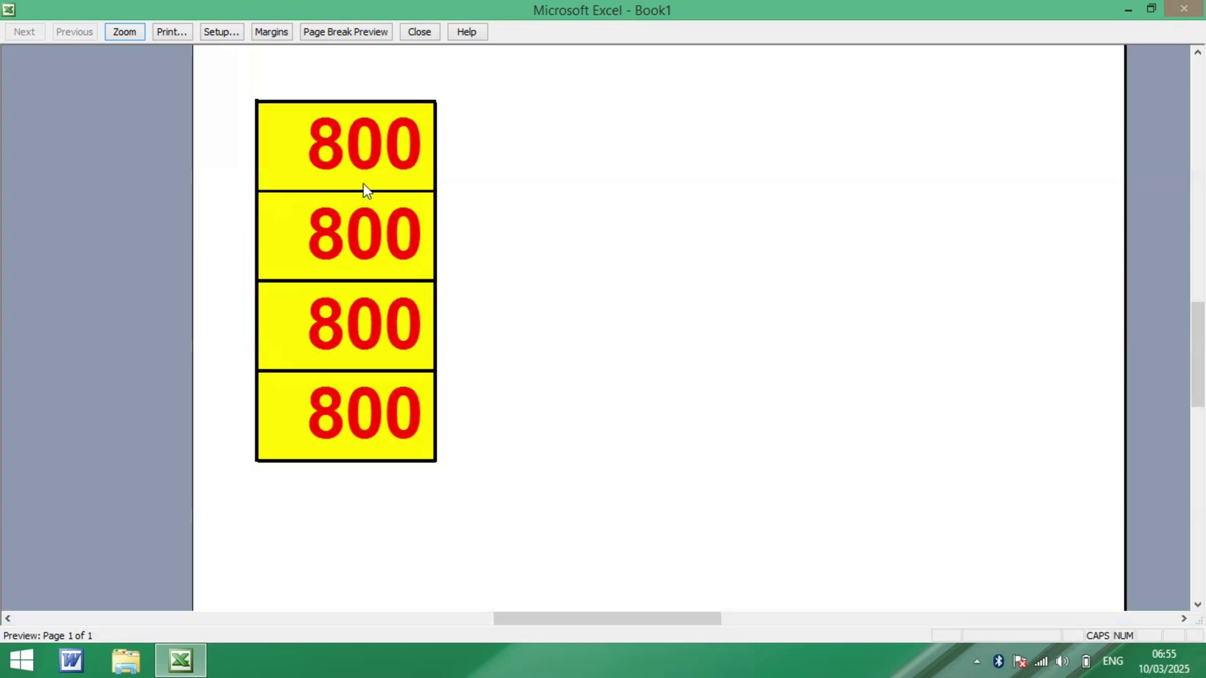
click(364, 277)
click(364, 277)
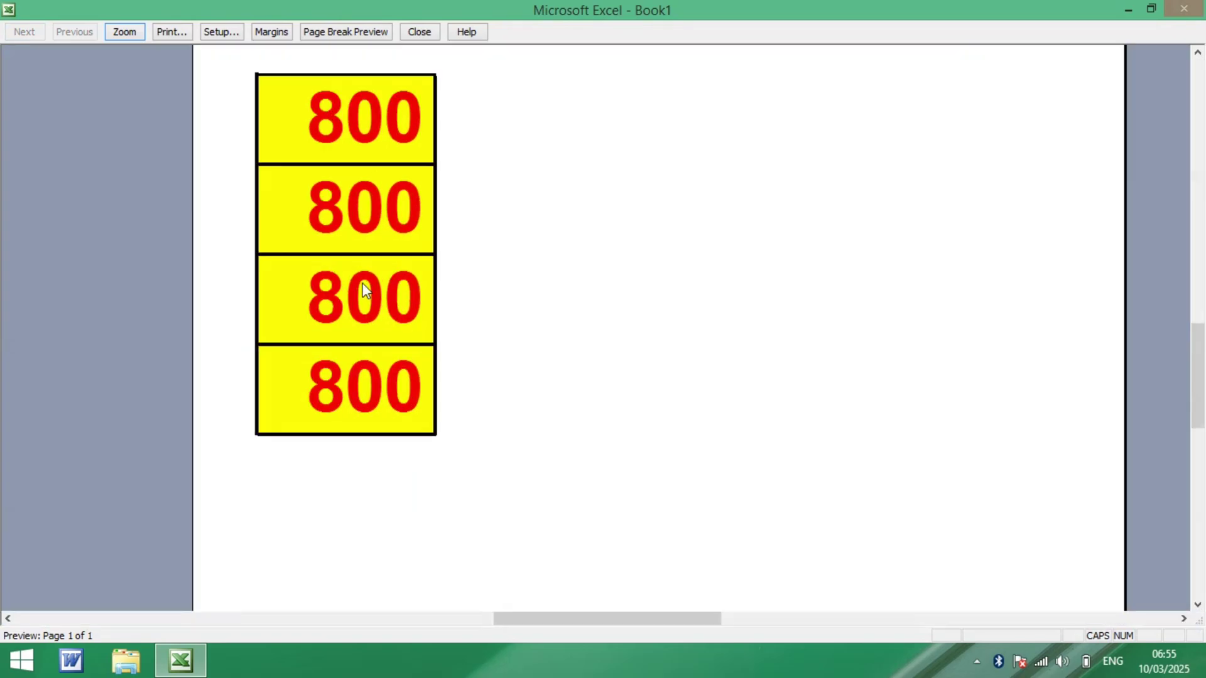
click(418, 32)
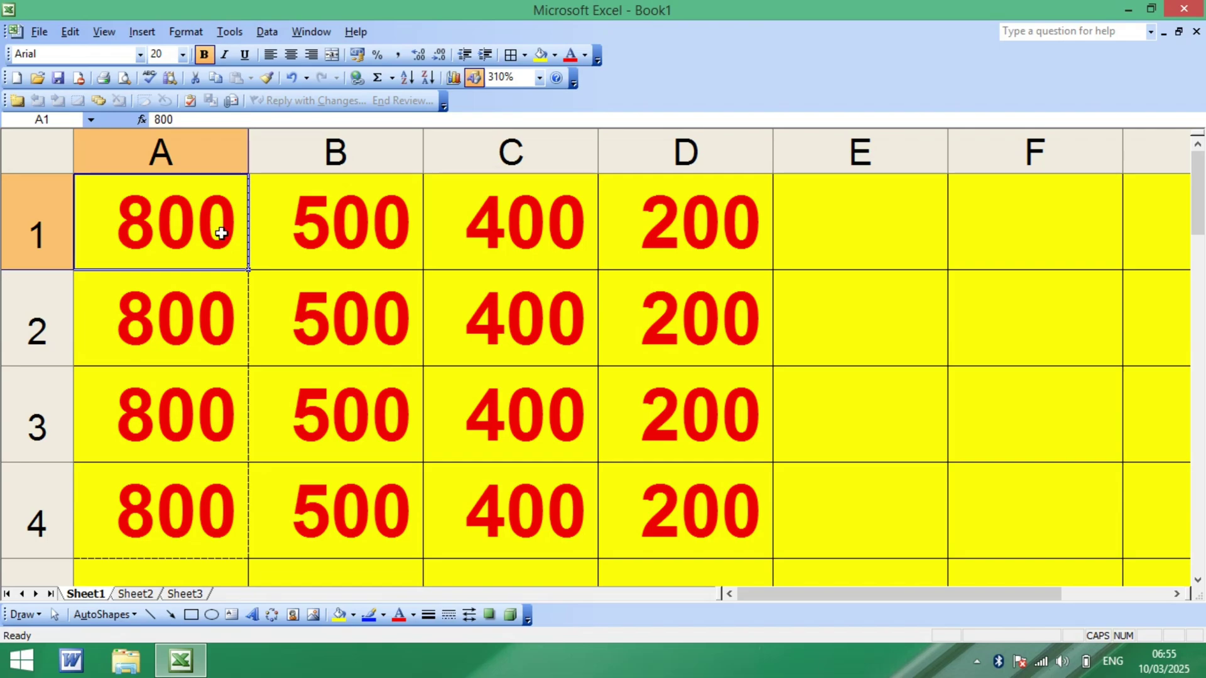
click(40, 36)
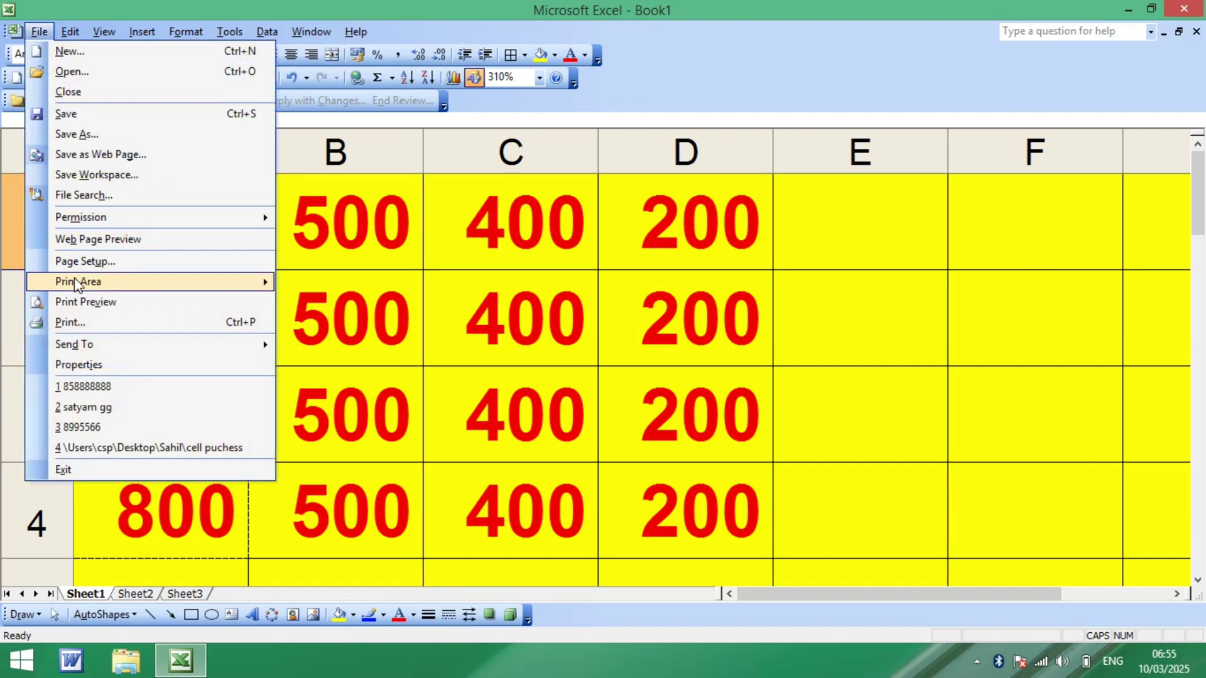
mouse_move(79, 282)
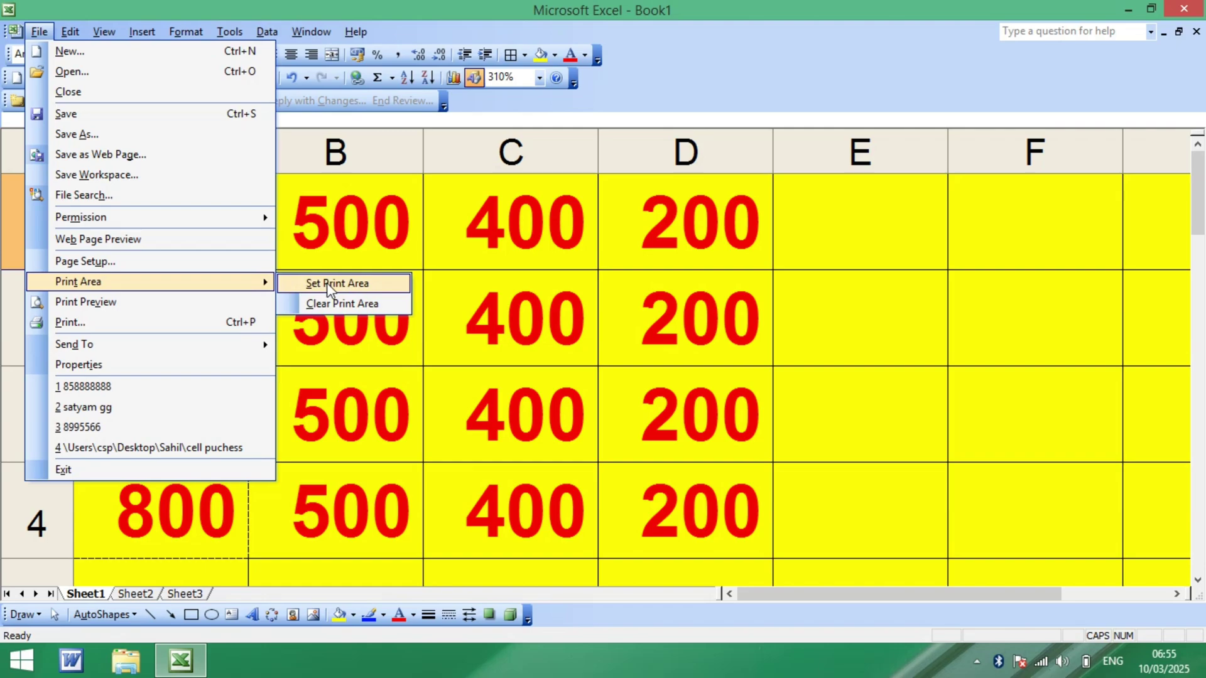
click(558, 430)
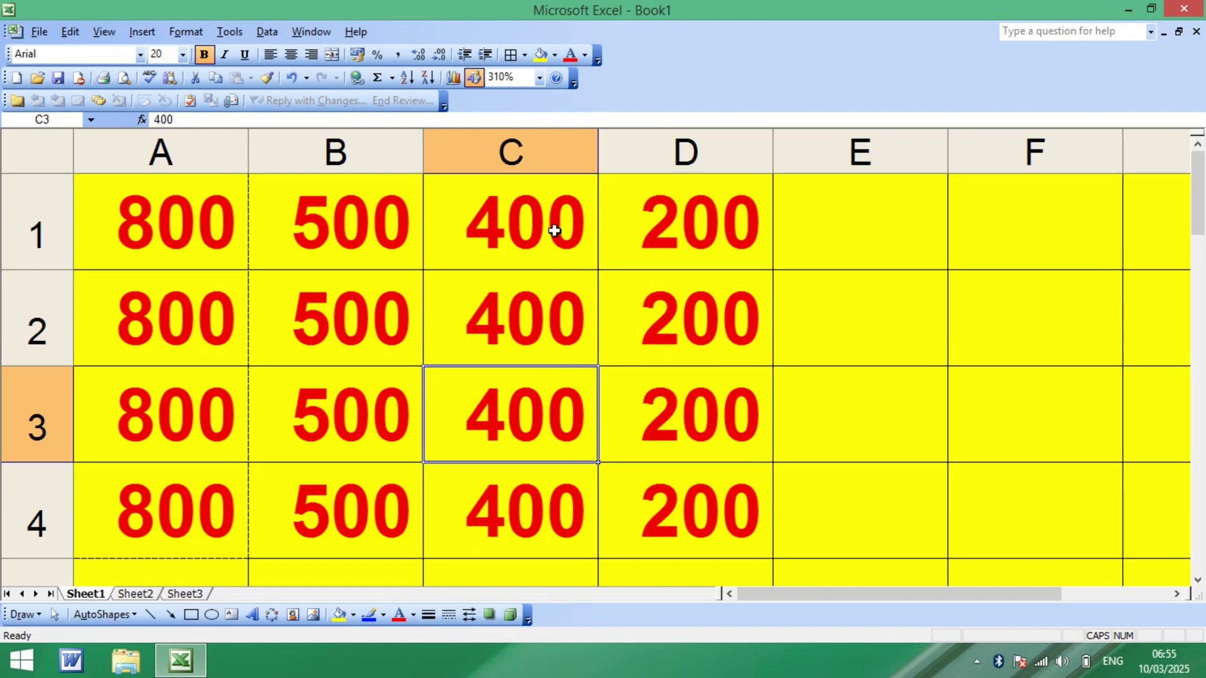
- Set cells C1:C4, the column of 400 values, as the sheet's print area
click(539, 202)
drag(538, 238, 558, 528)
click(39, 32)
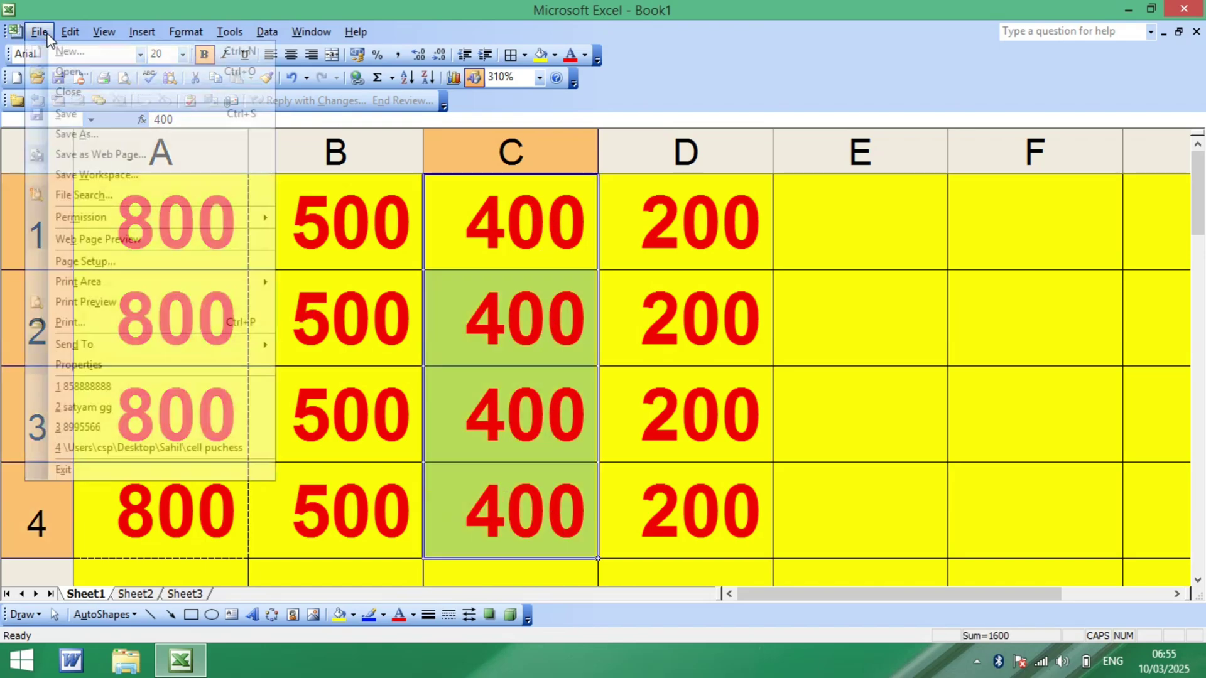
mouse_move(250, 289)
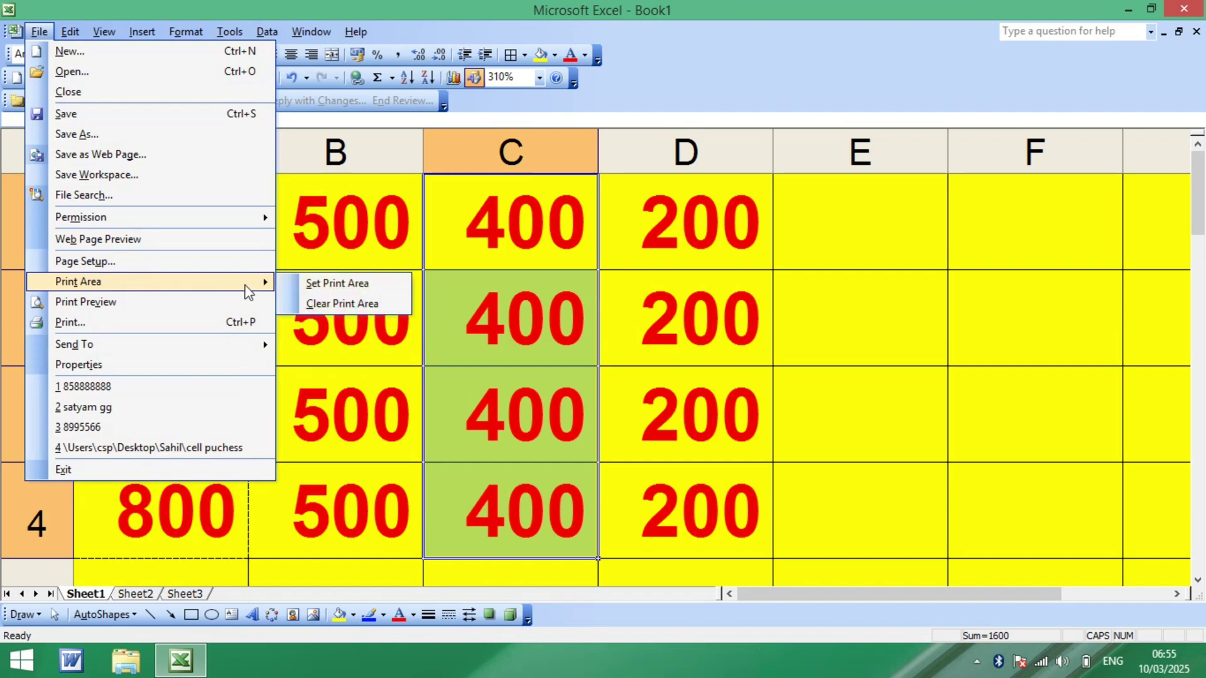
click(321, 282)
click(501, 296)
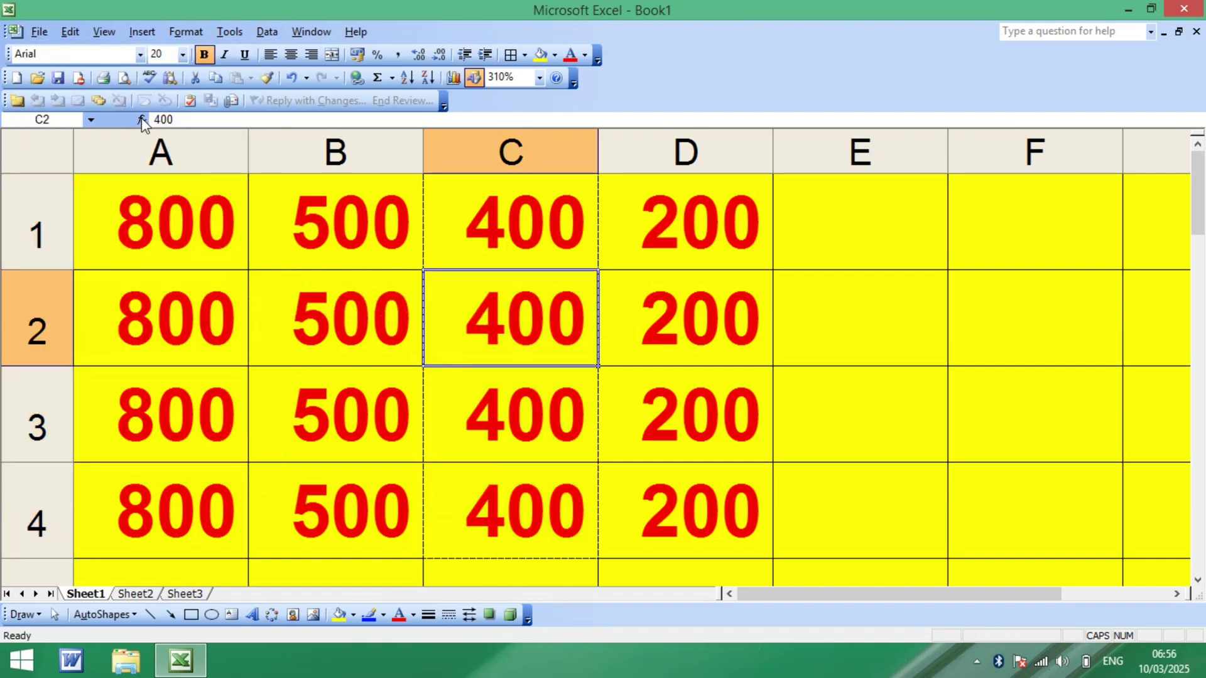
- Check the C1:C4 print area in Print Preview, toggling the zoom, and close the preview
click(124, 78)
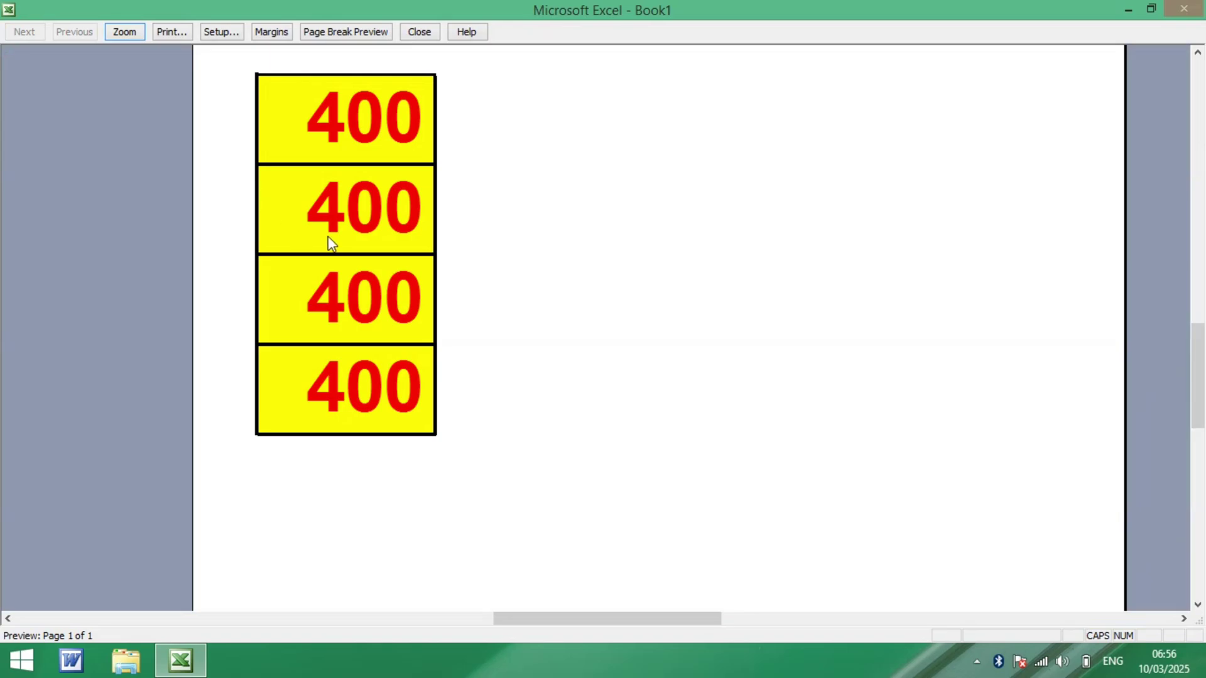
click(412, 125)
click(405, 217)
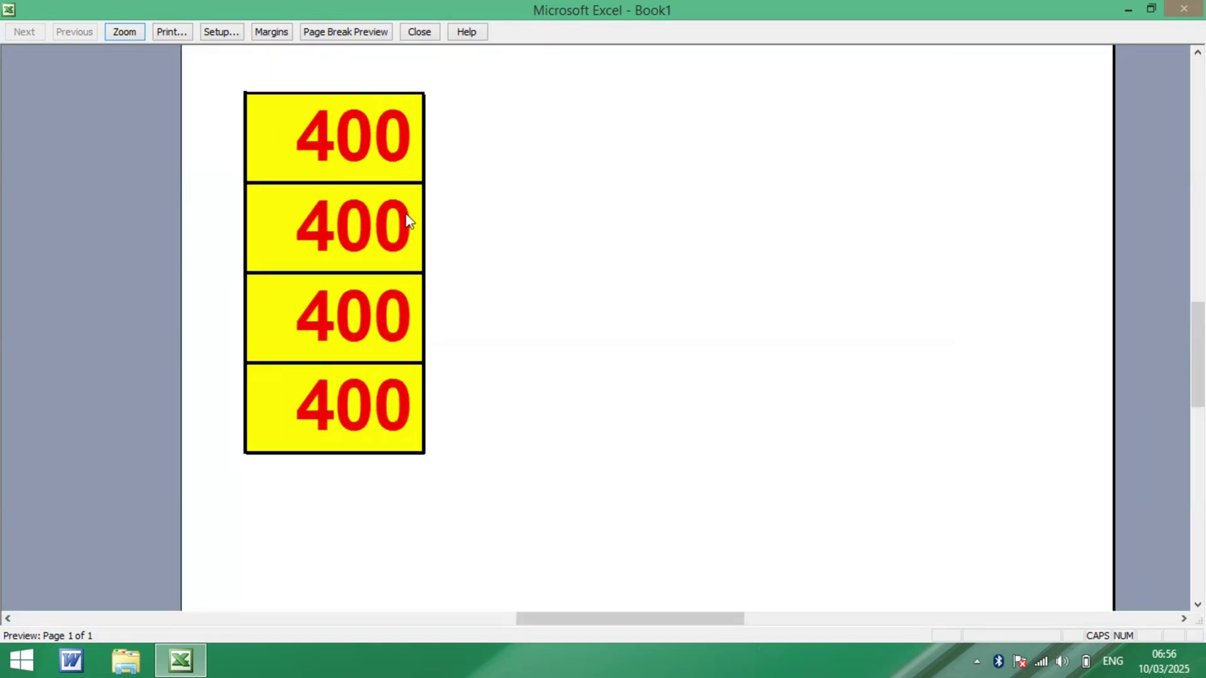
click(418, 32)
click(313, 275)
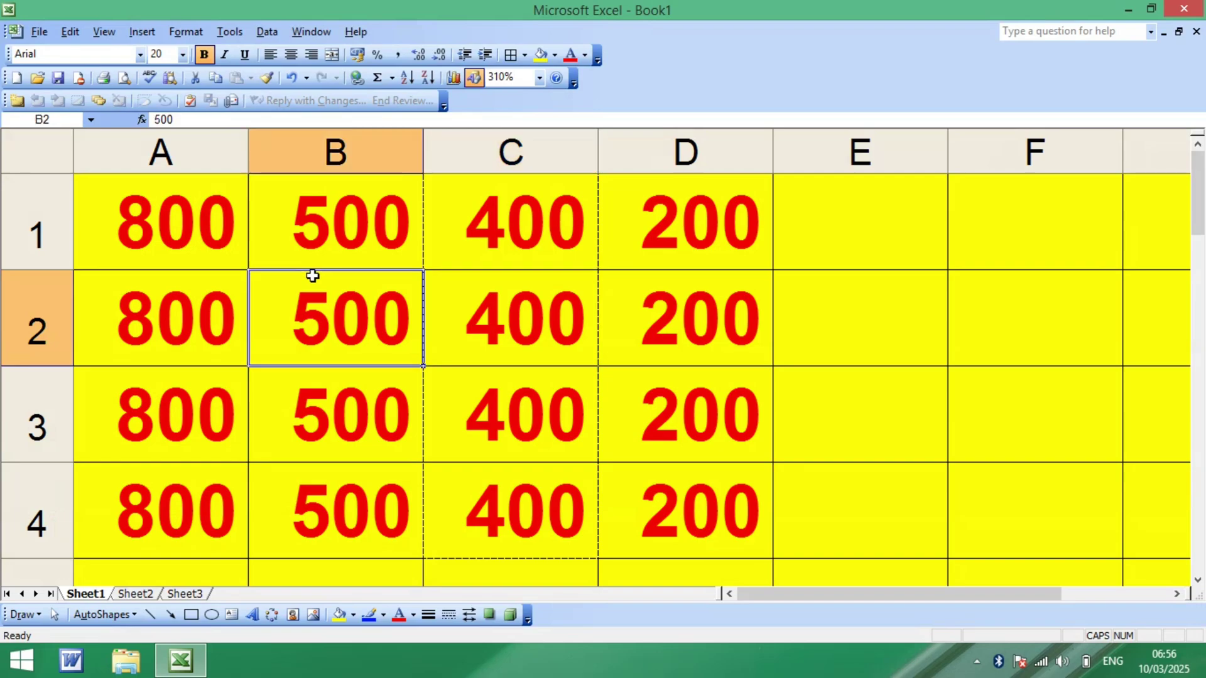